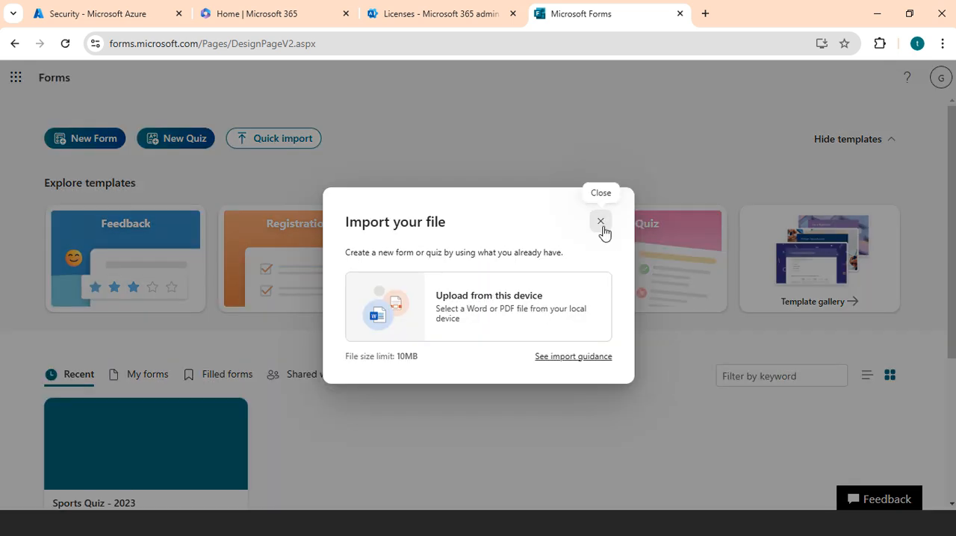
# Close the file import dialog, view the template gallery and return to the Forms start page.
pyautogui.click(601, 222)
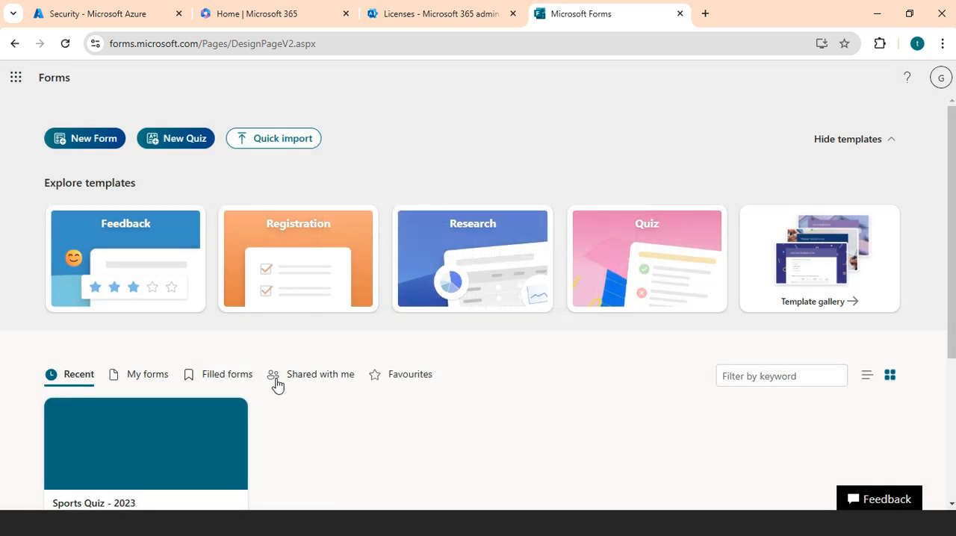
pyautogui.click(832, 309)
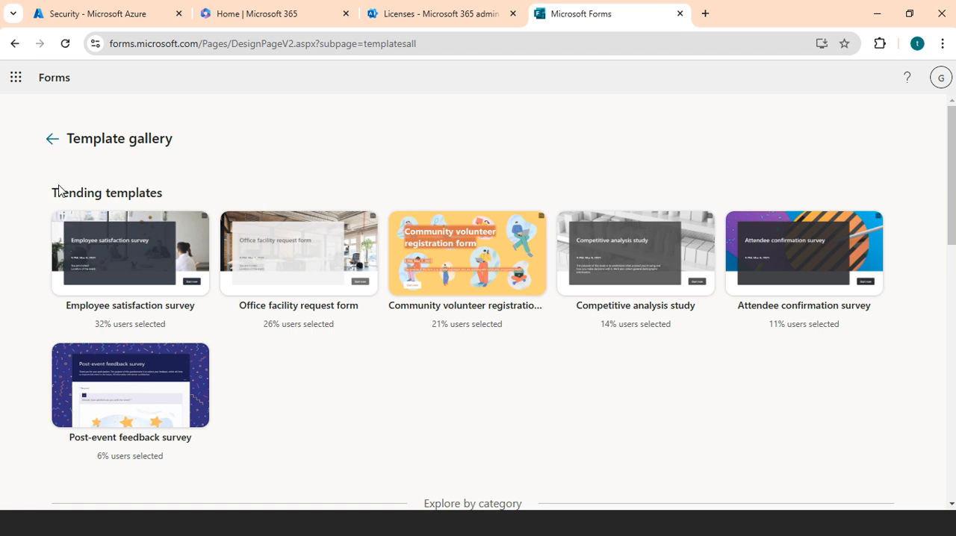
pyautogui.click(51, 139)
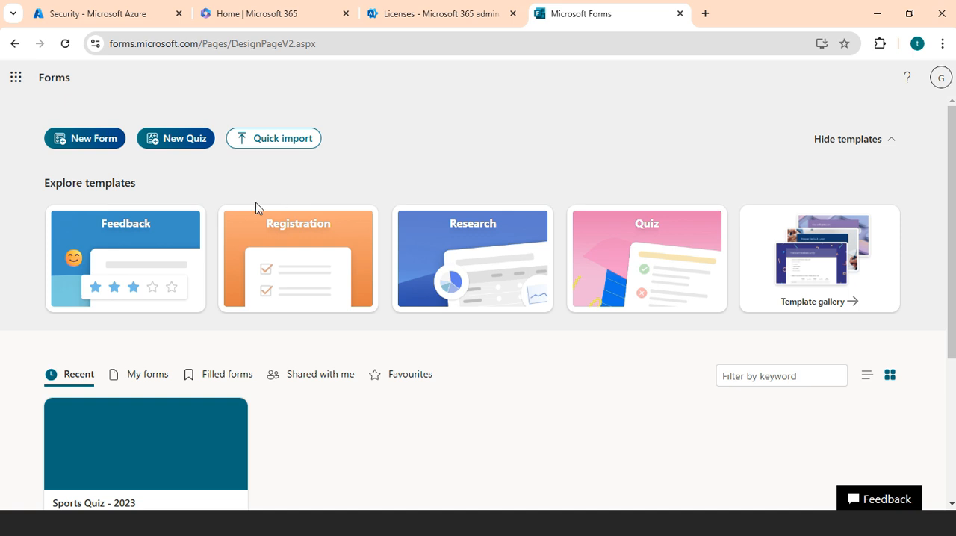
# Start a new form from the Feedback template category and look through its featured templates.
pyautogui.click(128, 262)
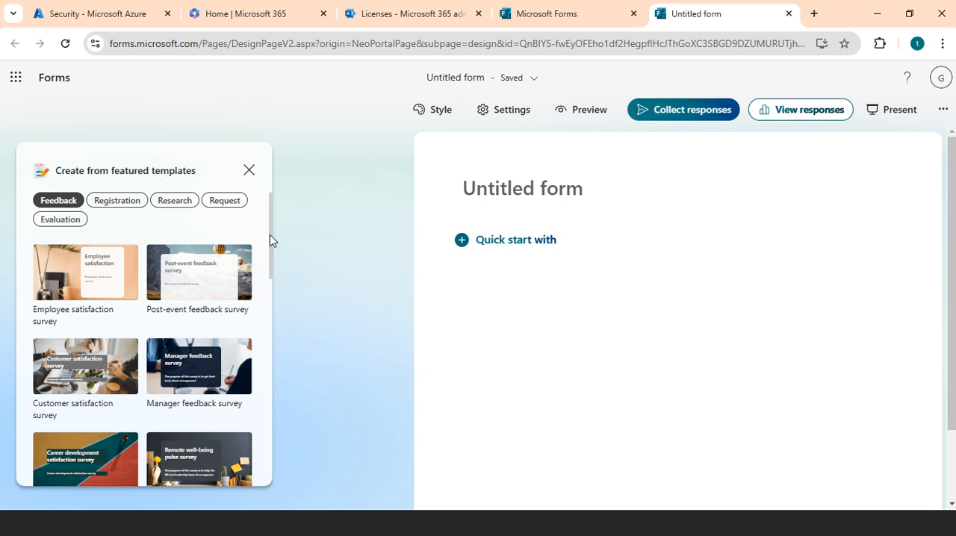
pyautogui.moveTo(270, 236); pyautogui.dragTo(271, 258)
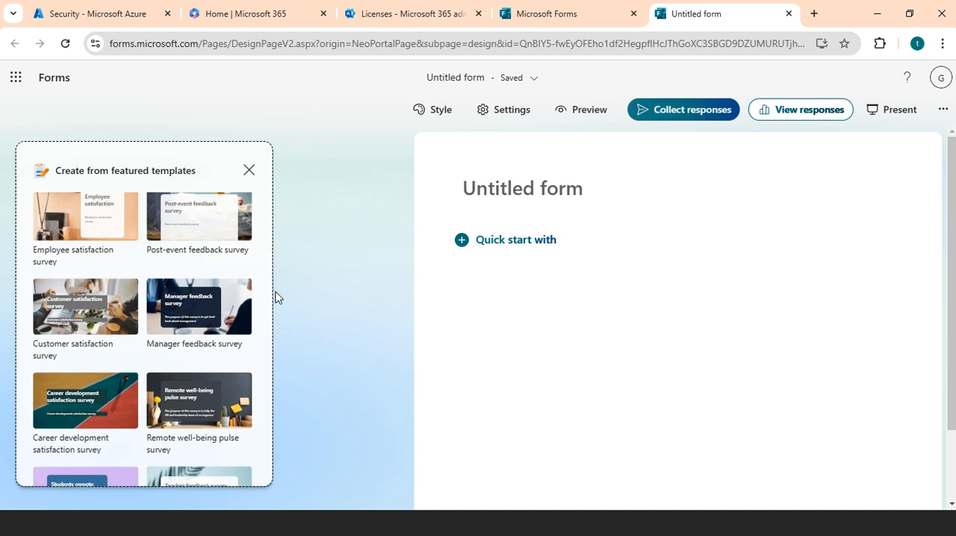
pyautogui.moveTo(270, 285); pyautogui.dragTo(271, 236)
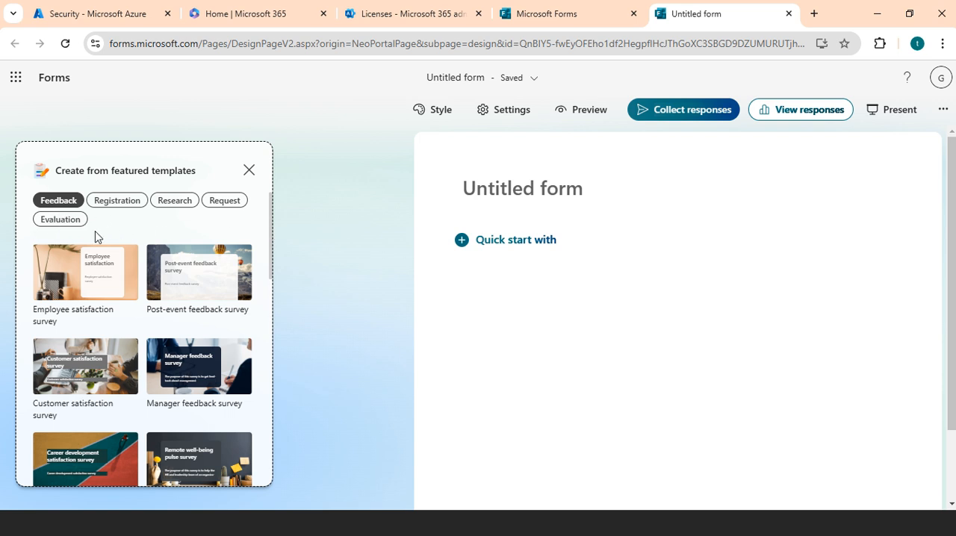
# Browse the featured templates in the Registration, Research, Request and Evaluation categories.
pyautogui.click(117, 202)
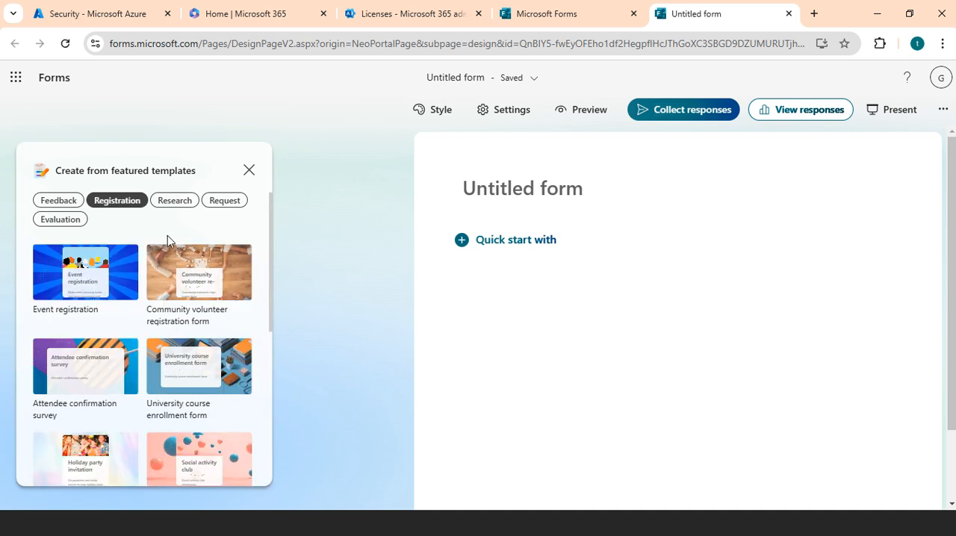
pyautogui.click(172, 204)
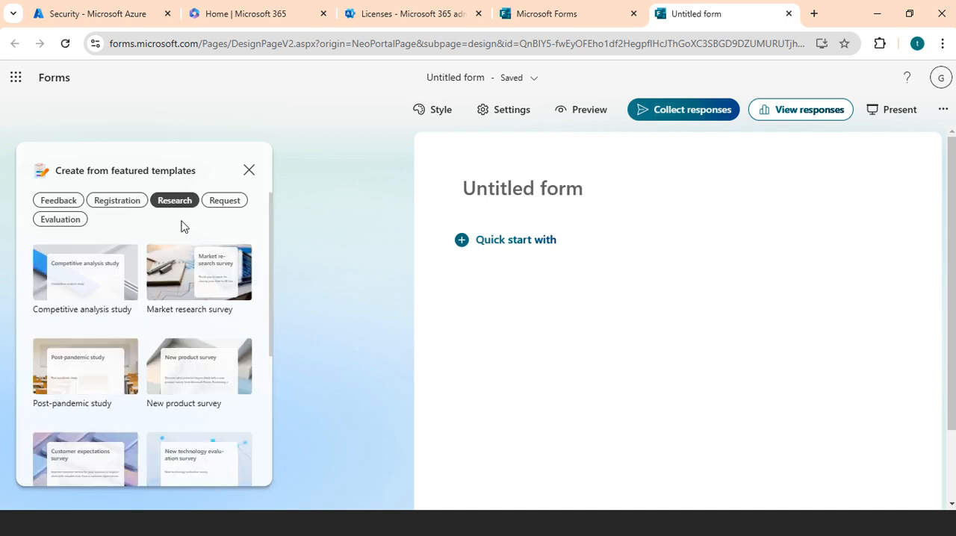
pyautogui.click(230, 213)
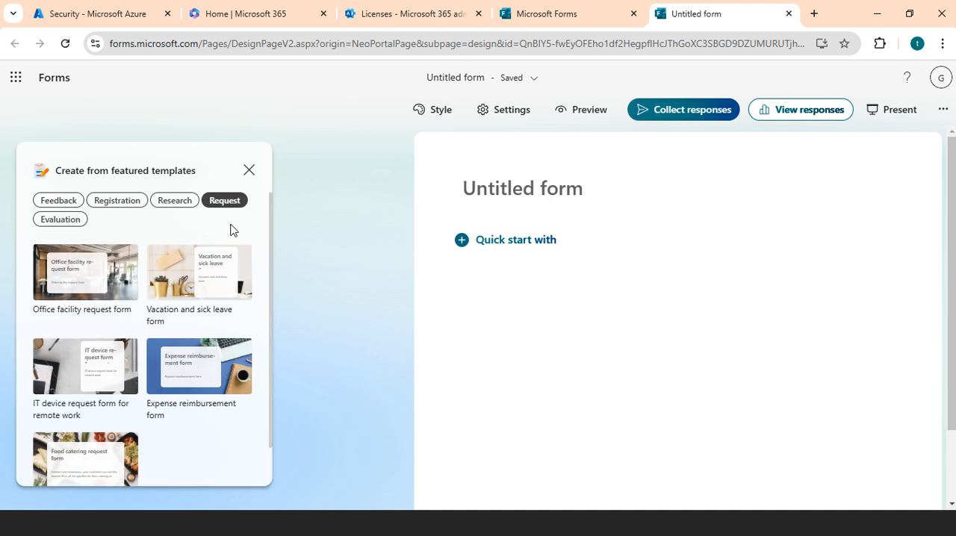
pyautogui.click(69, 222)
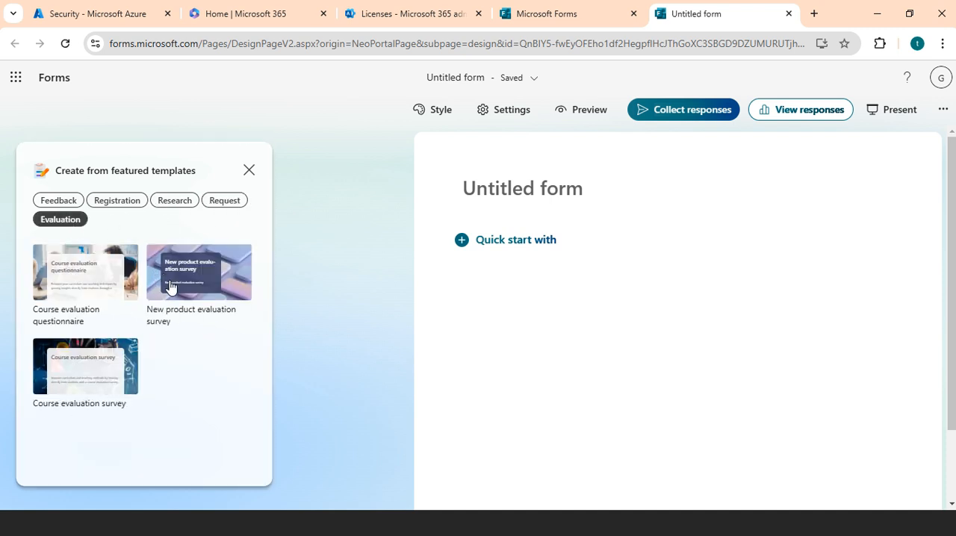
pyautogui.click(221, 205)
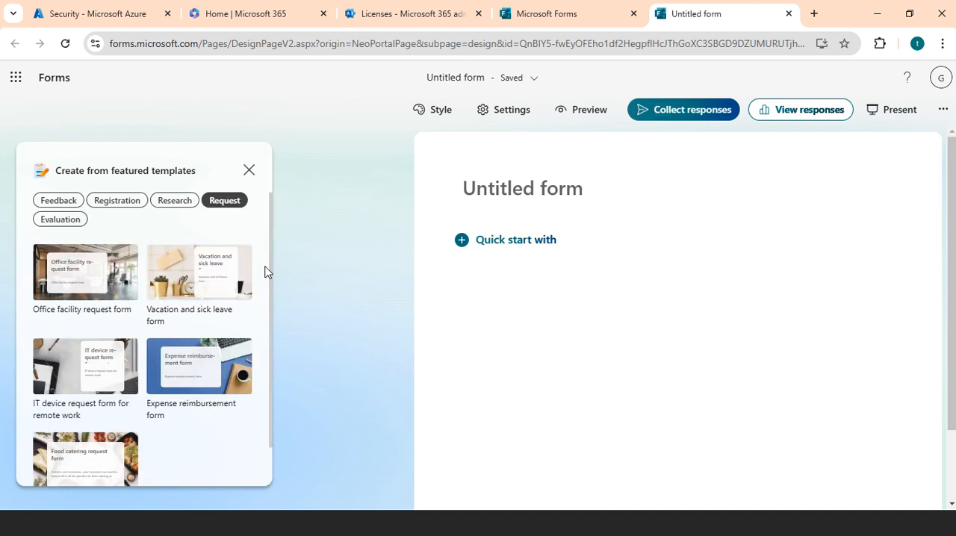
pyautogui.moveTo(271, 271); pyautogui.dragTo(270, 295)
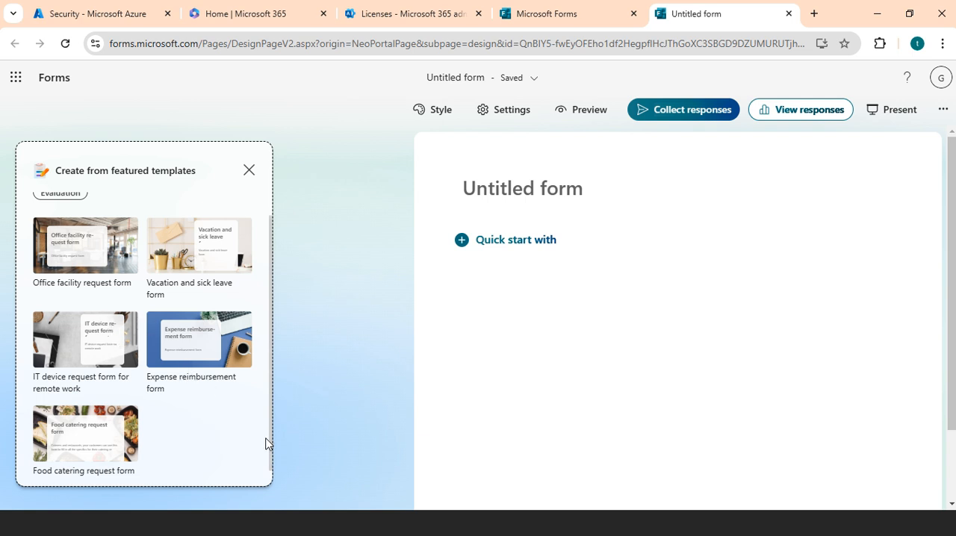
pyautogui.moveTo(271, 448); pyautogui.dragTo(273, 362)
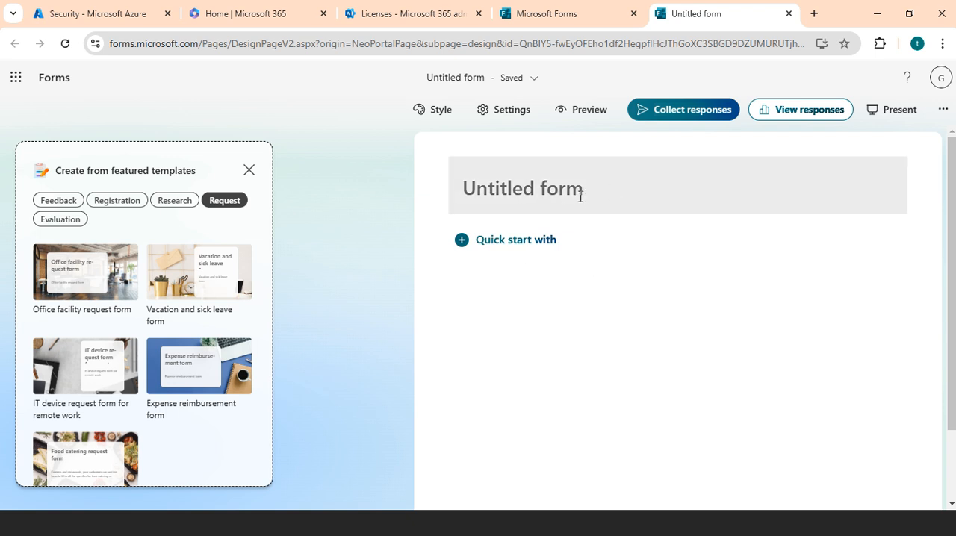
# Add a Choice question as the first question of the untitled form.
pyautogui.click(502, 240)
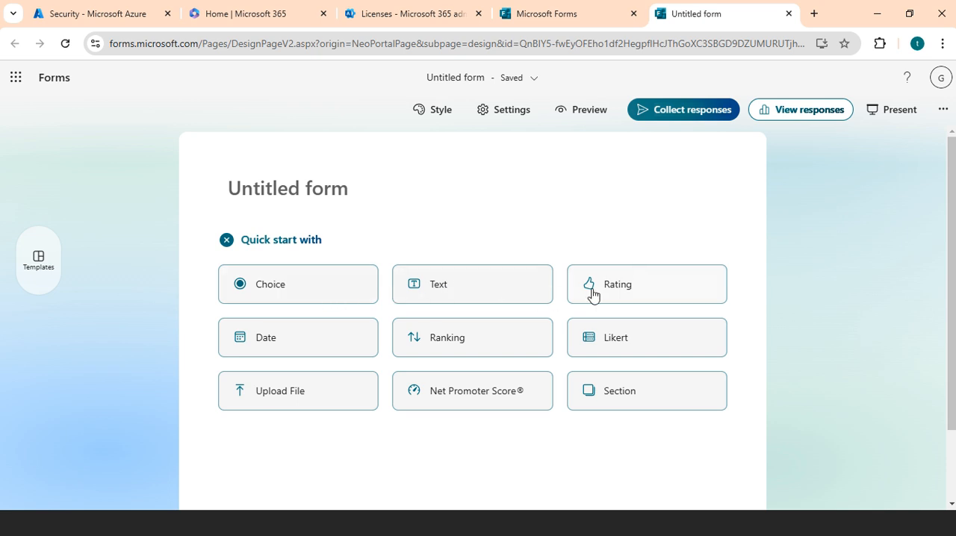
pyautogui.moveTo(619, 345)
pyautogui.click(306, 298)
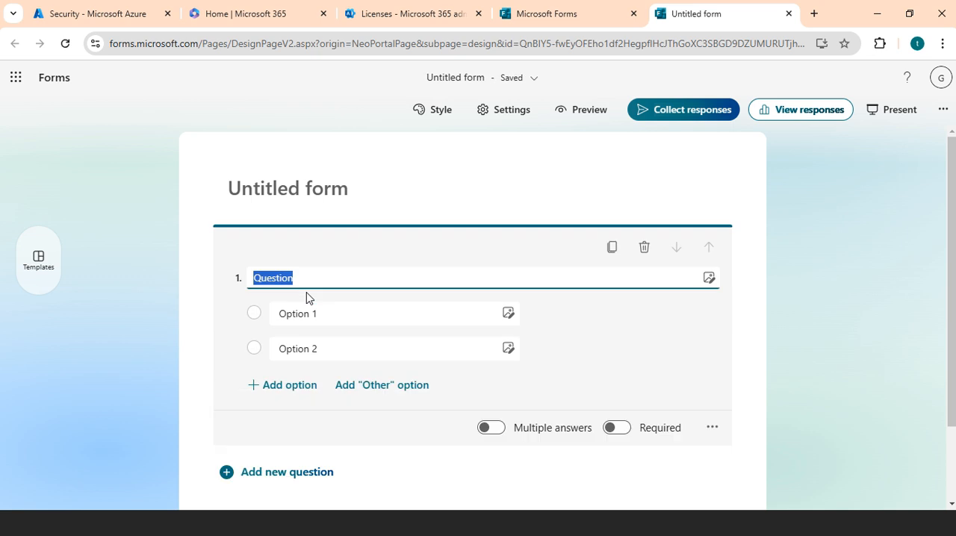
# Set the title of the Choice question to "What is your favourite sports ?".
pyautogui.click(351, 277)
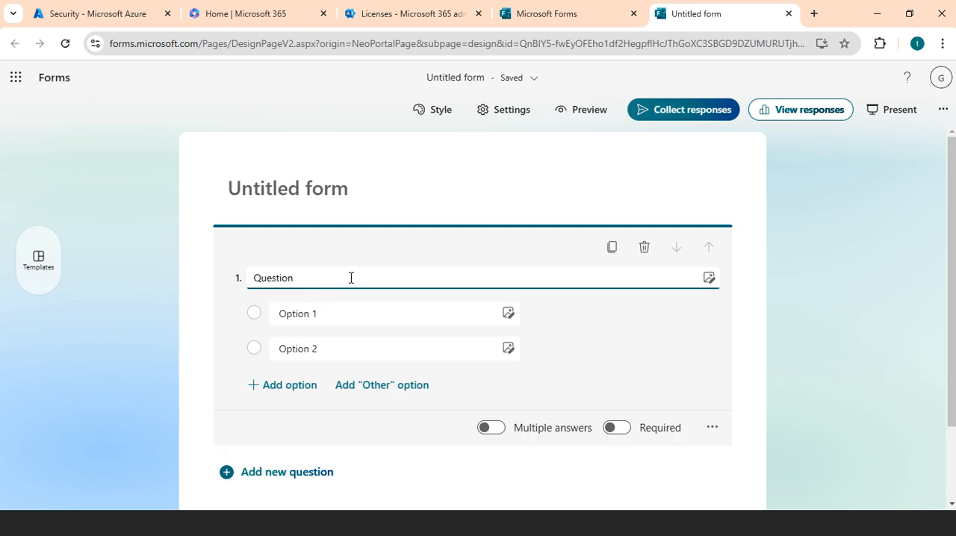
pyautogui.press('BackSpace')
pyautogui.press('BackSpace')
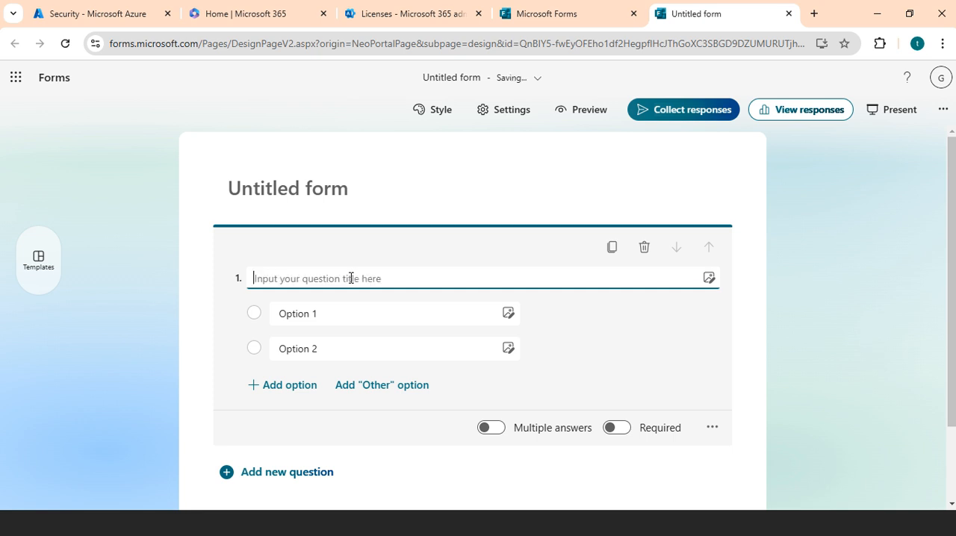
pyautogui.write('Which i')
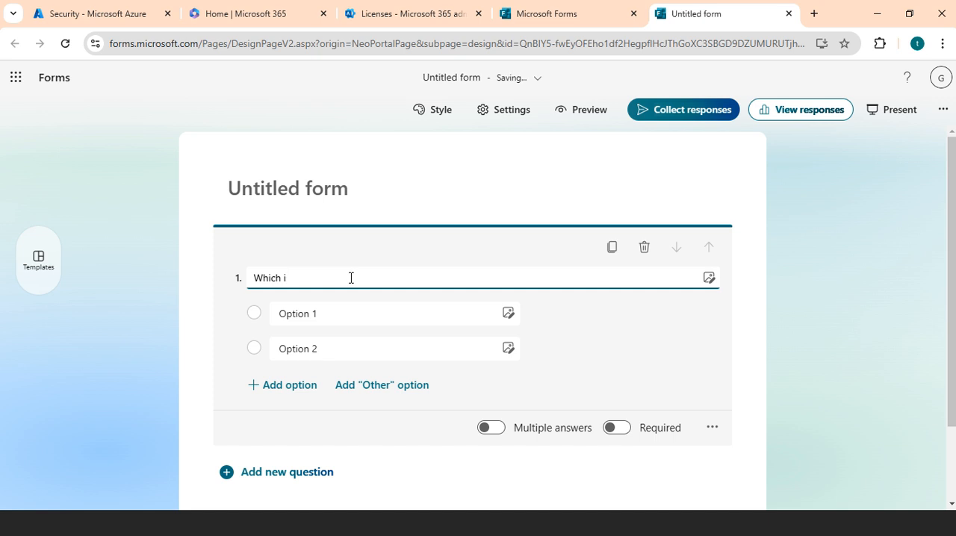
pyautogui.write('s up')
pyautogui.write('your favo')
pyautogui.write('urite sport')
pyautogui.write('s ?')
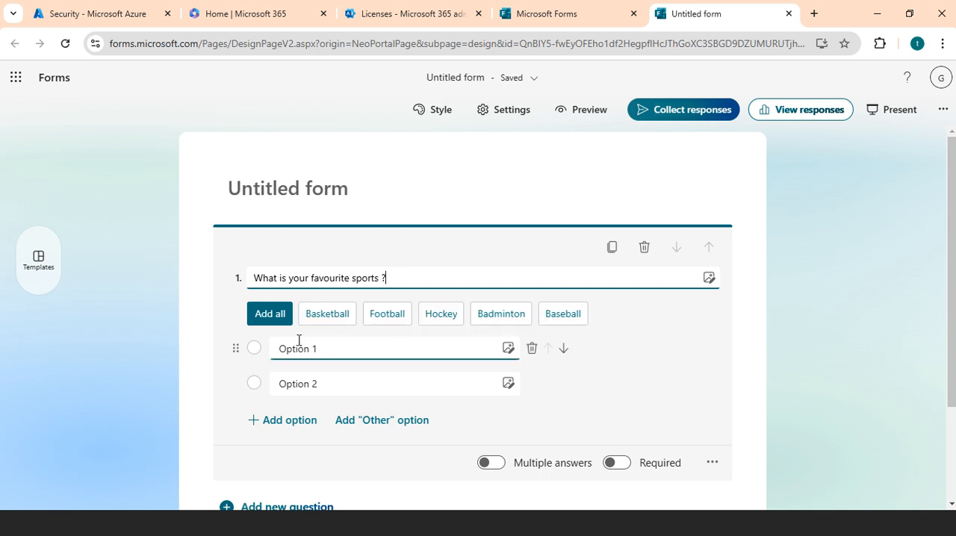
# Set the first answer option to Cricket and the second to the suggested Football.
pyautogui.click(334, 347)
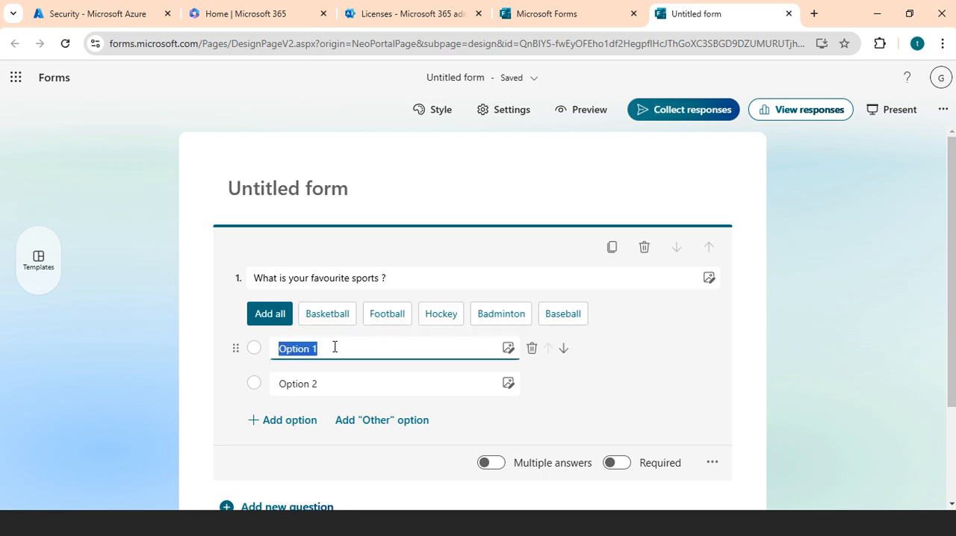
pyautogui.press('BackSpace')
pyautogui.write('C')
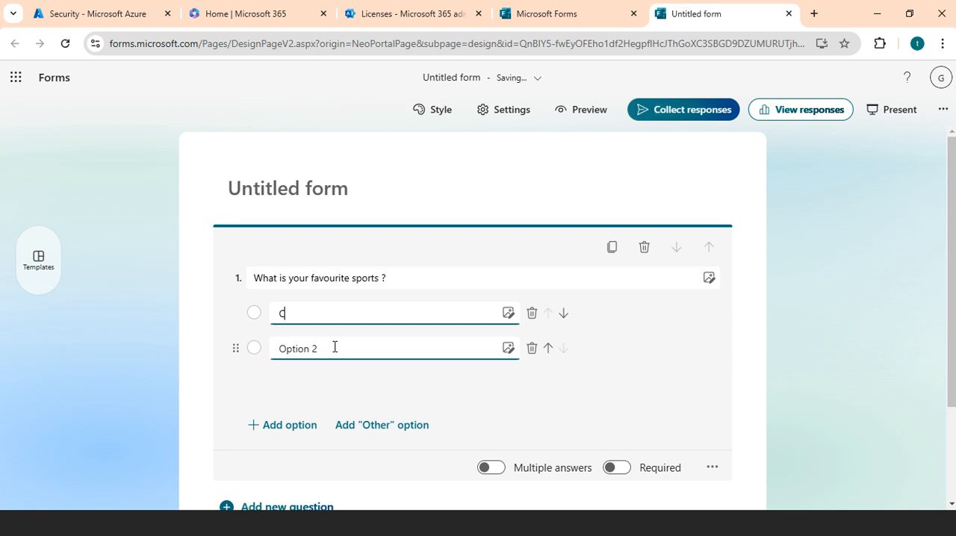
pyautogui.write('ricket')
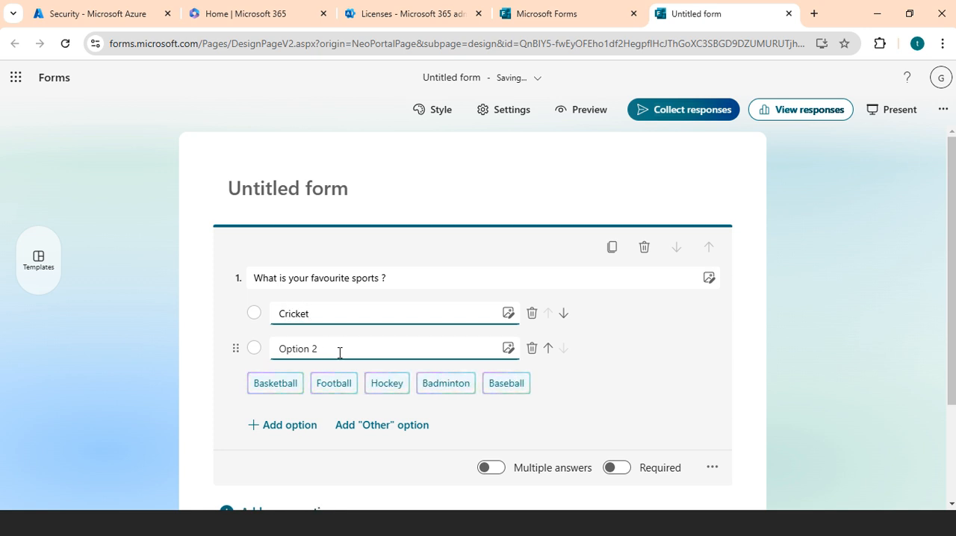
pyautogui.click(340, 352)
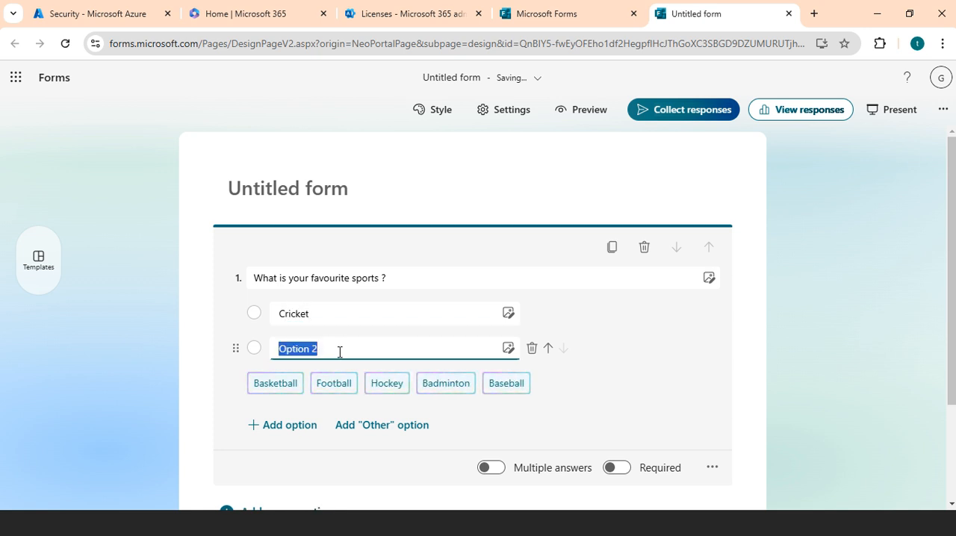
pyautogui.click(334, 383)
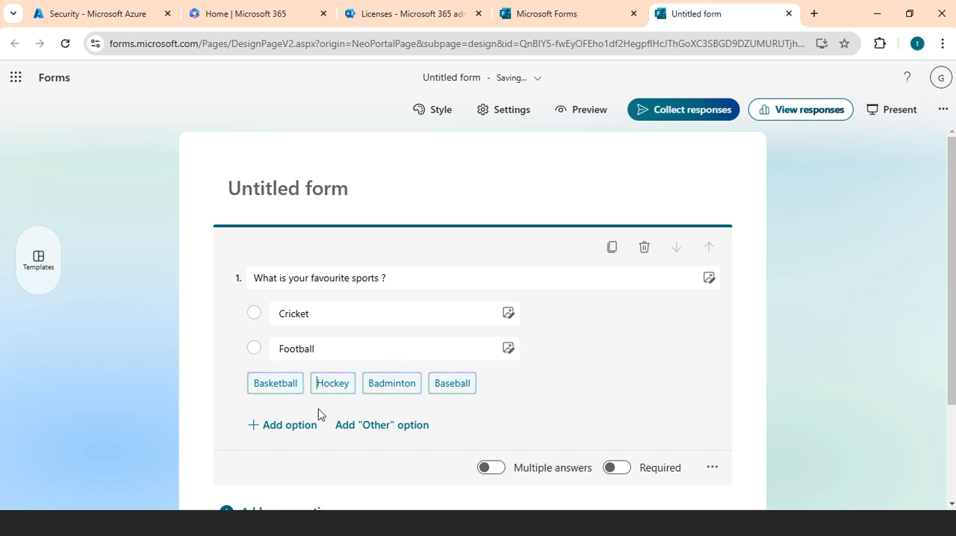
# Add a third answer option with the suggested Hockey and finish editing the favourite sports question.
pyautogui.click(296, 430)
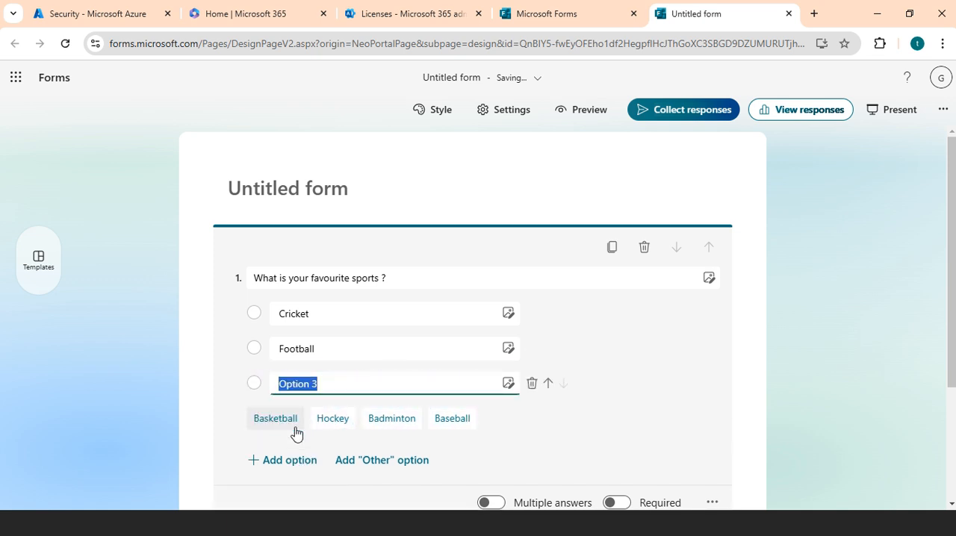
pyautogui.click(334, 420)
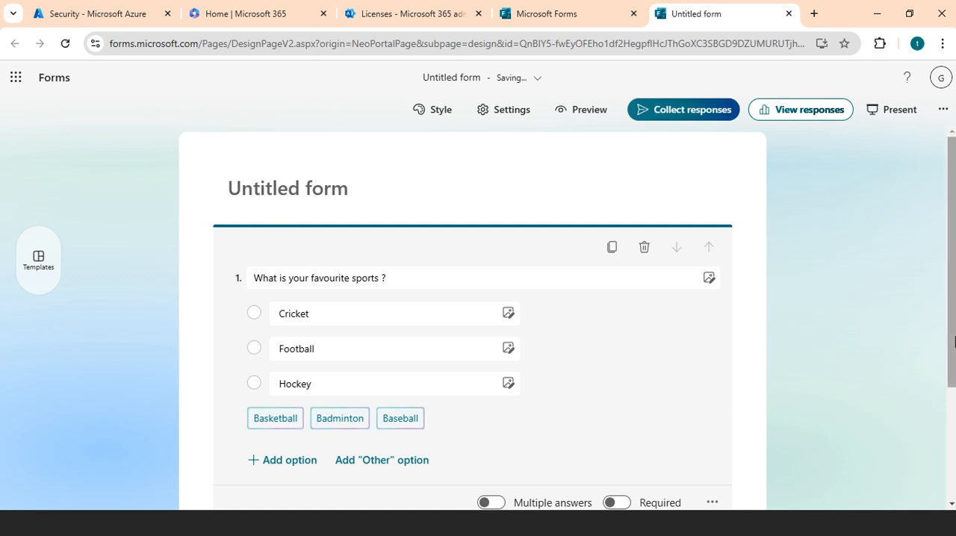
pyautogui.moveTo(953, 335); pyautogui.dragTo(954, 391)
pyautogui.click(362, 432)
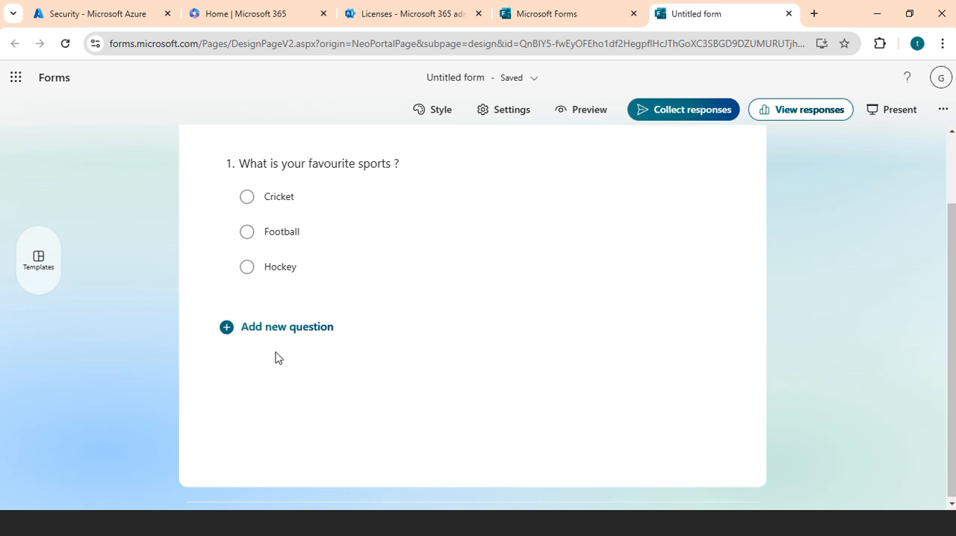
# Add a Text question below the favourite sports question.
pyautogui.click(272, 329)
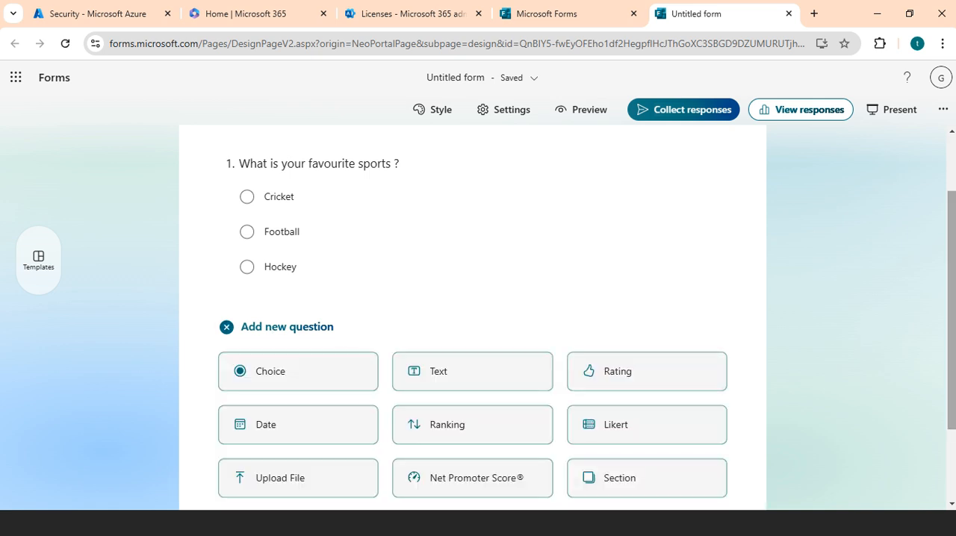
pyautogui.moveTo(952, 366); pyautogui.dragTo(952, 429)
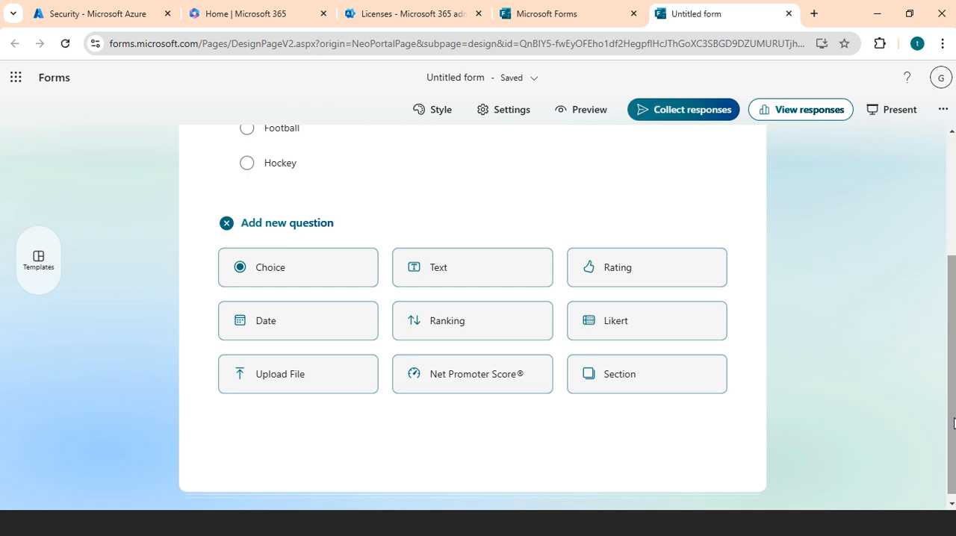
pyautogui.click(512, 272)
# Title the Text question "Which city you are born ?" and enable Long answer for it.
pyautogui.click(436, 260)
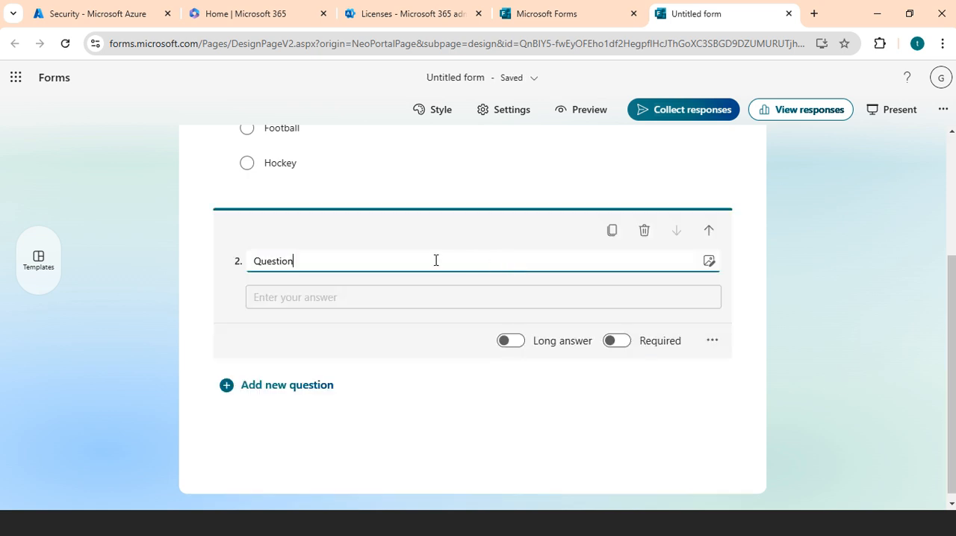
pyautogui.press('BackSpace')
pyautogui.press('BackSpace')
pyautogui.press('BackSpace')
pyautogui.press('BackSpace')
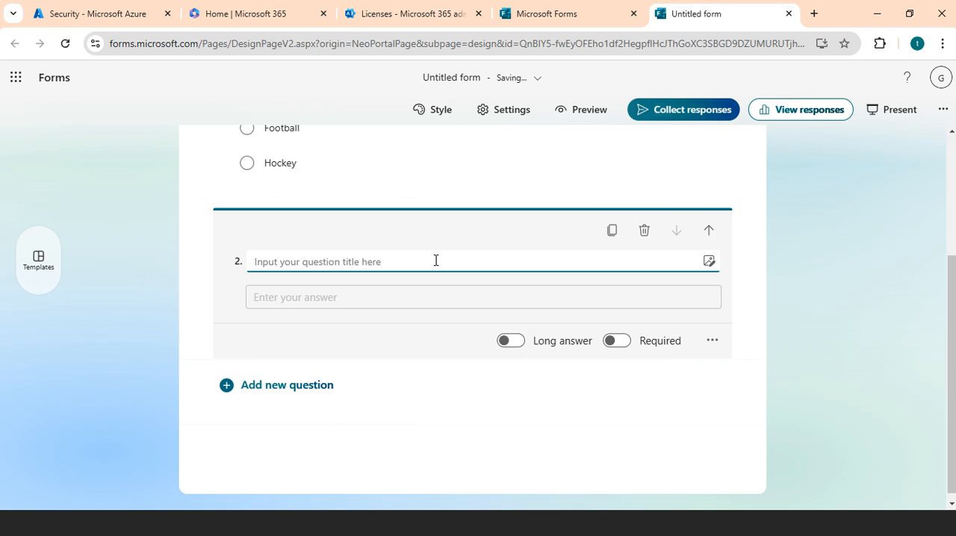
pyautogui.write('Wh')
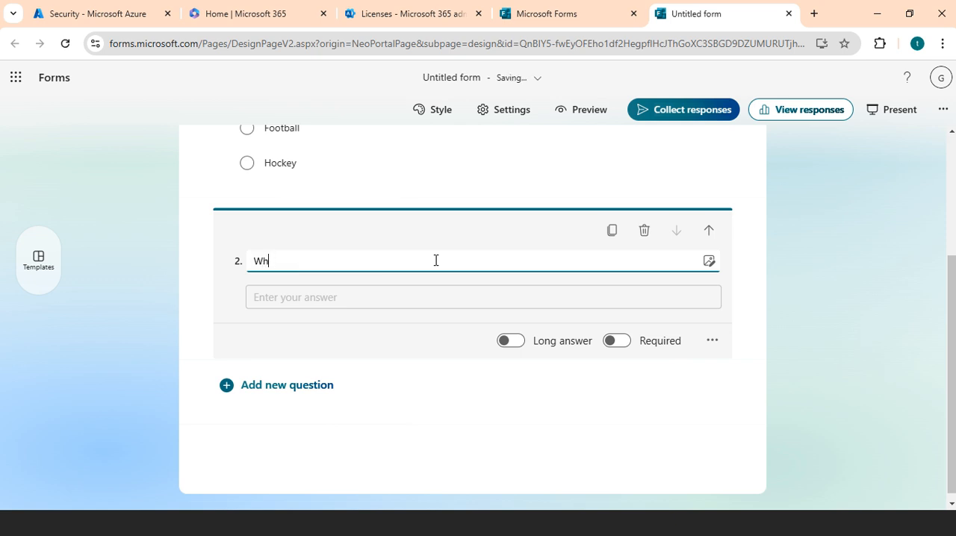
pyautogui.write('cich city')
pyautogui.write('you are born')
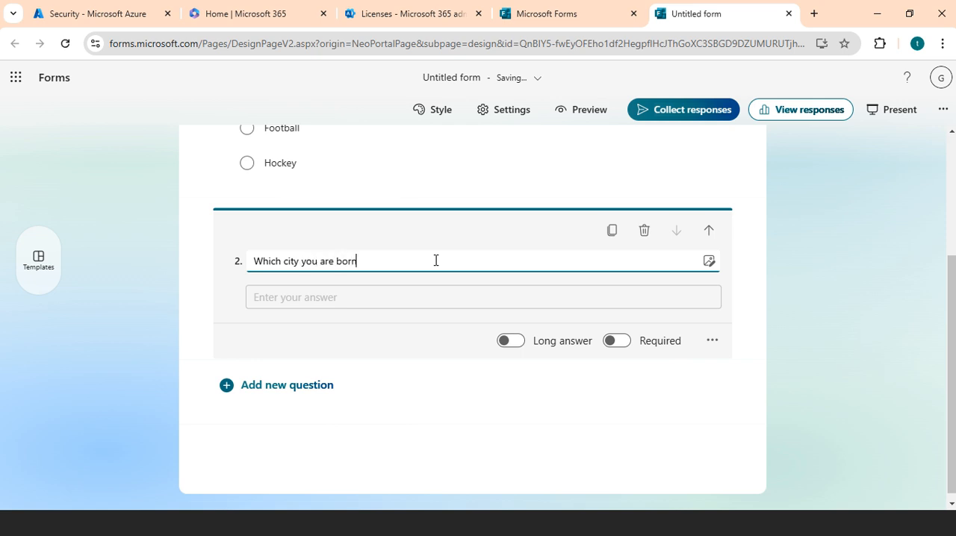
pyautogui.write(' ?')
pyautogui.press('Tab')
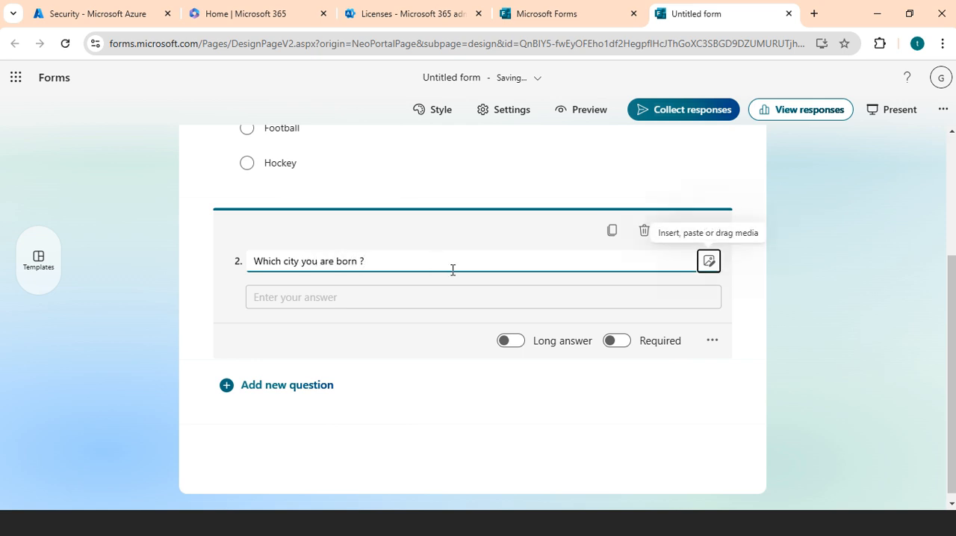
pyautogui.click(511, 343)
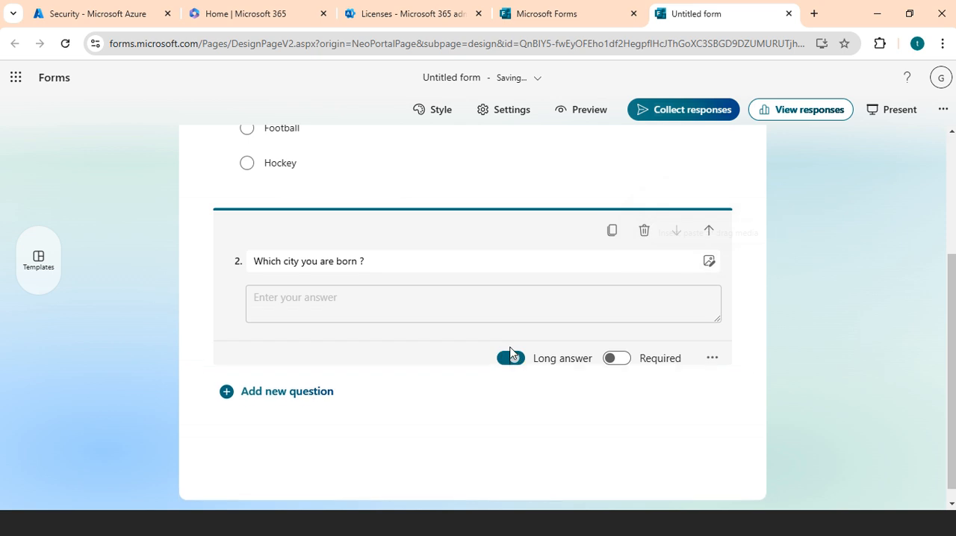
# Try the Required setting on the birth city question, leave it off, and turn off Long answer.
pyautogui.click(621, 360)
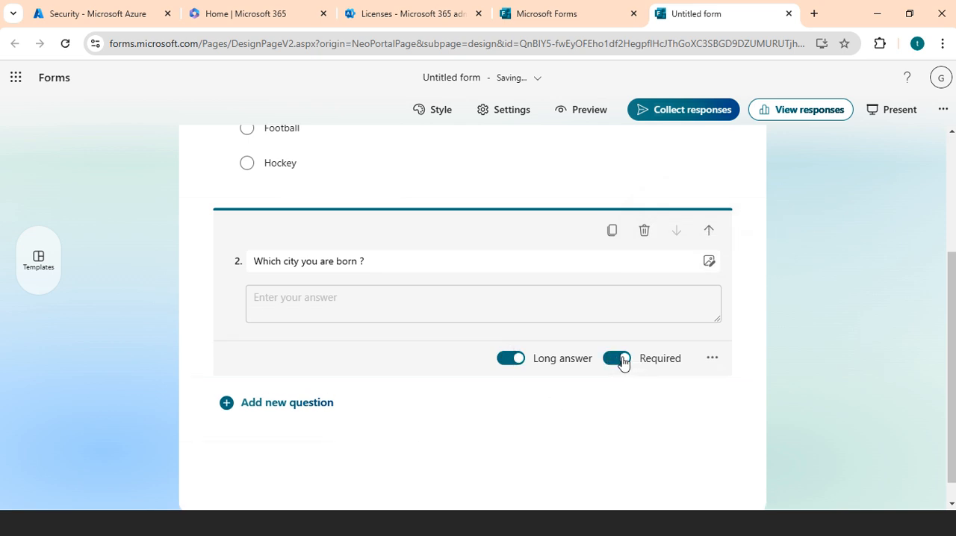
pyautogui.click(623, 361)
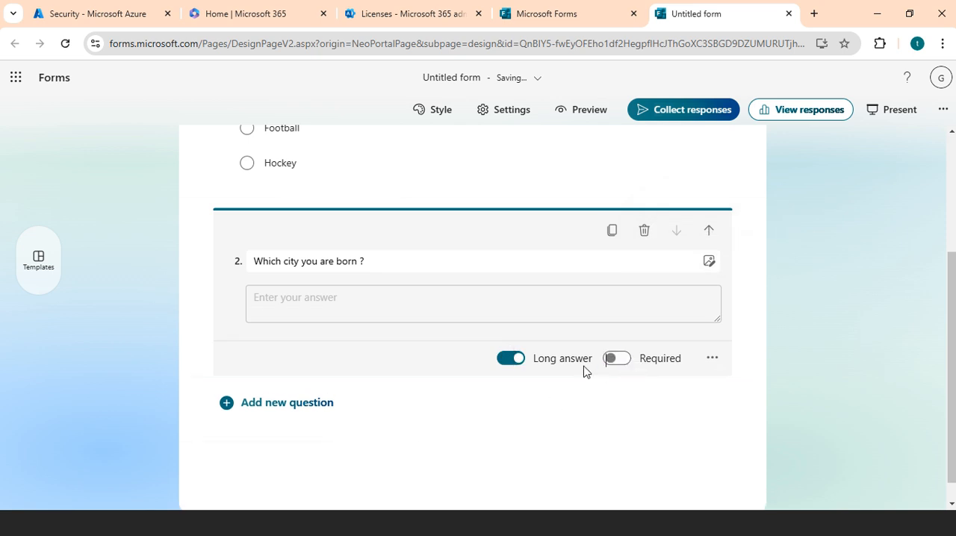
pyautogui.click(519, 364)
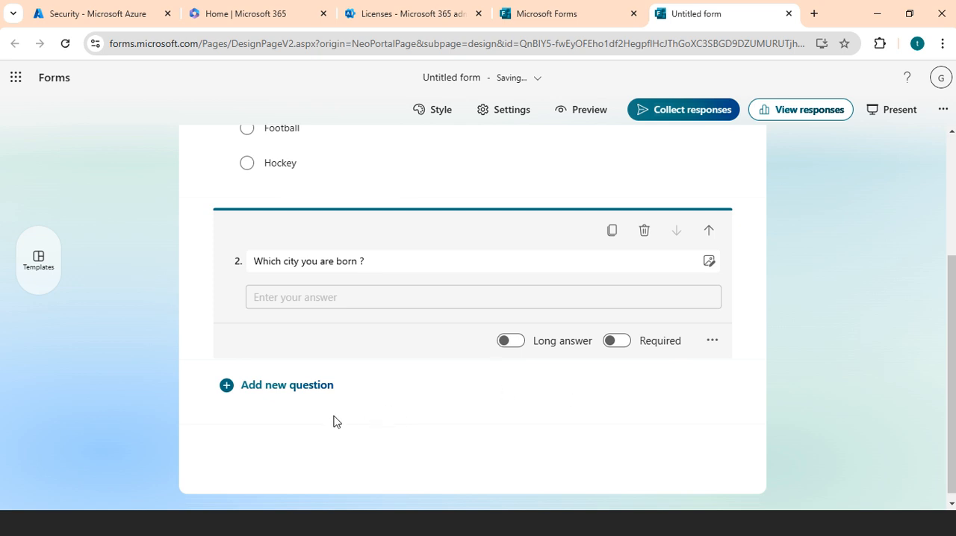
# Add a Rating question below the birth city question.
pyautogui.click(274, 387)
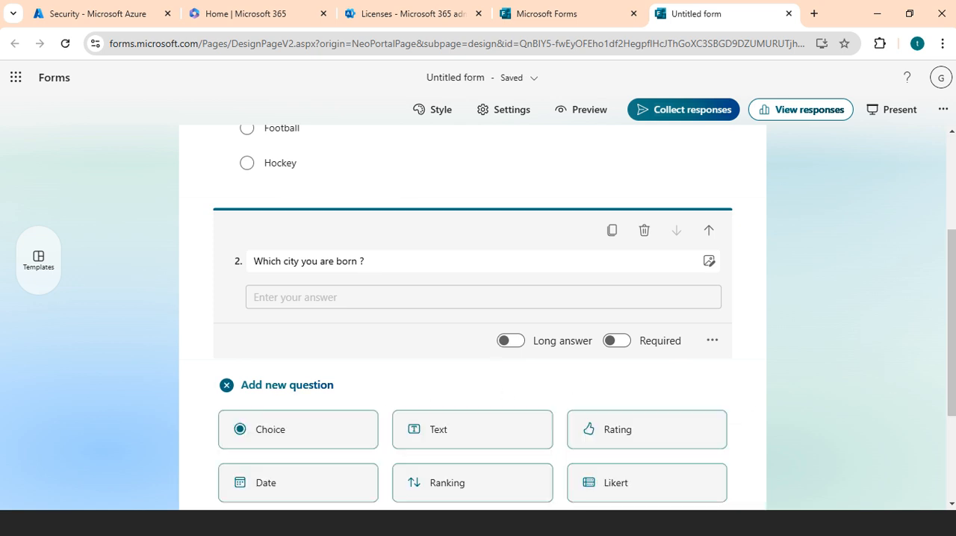
pyautogui.moveTo(952, 346); pyautogui.dragTo(954, 389)
pyautogui.click(812, 357)
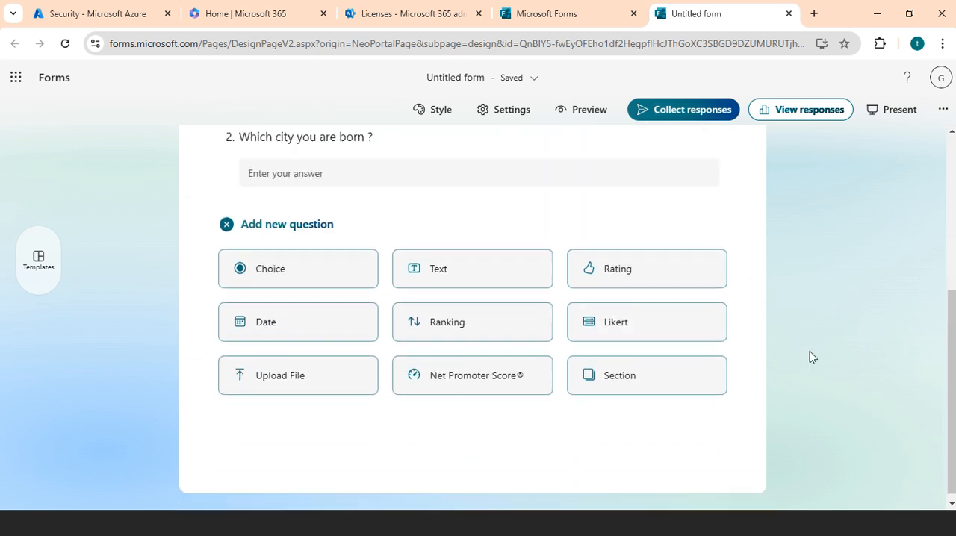
pyautogui.click(615, 274)
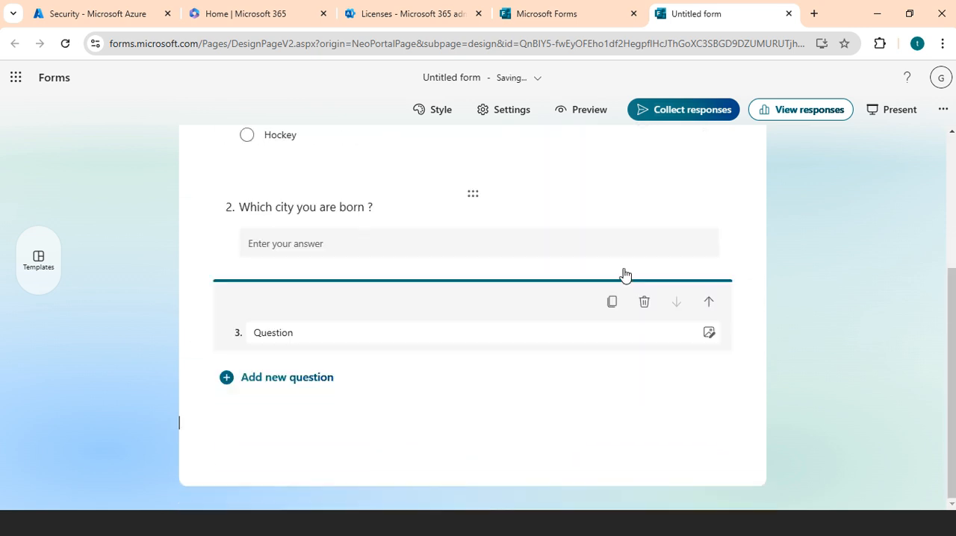
# Title the Rating question "How was our program, kindly rate us".
pyautogui.click(352, 262)
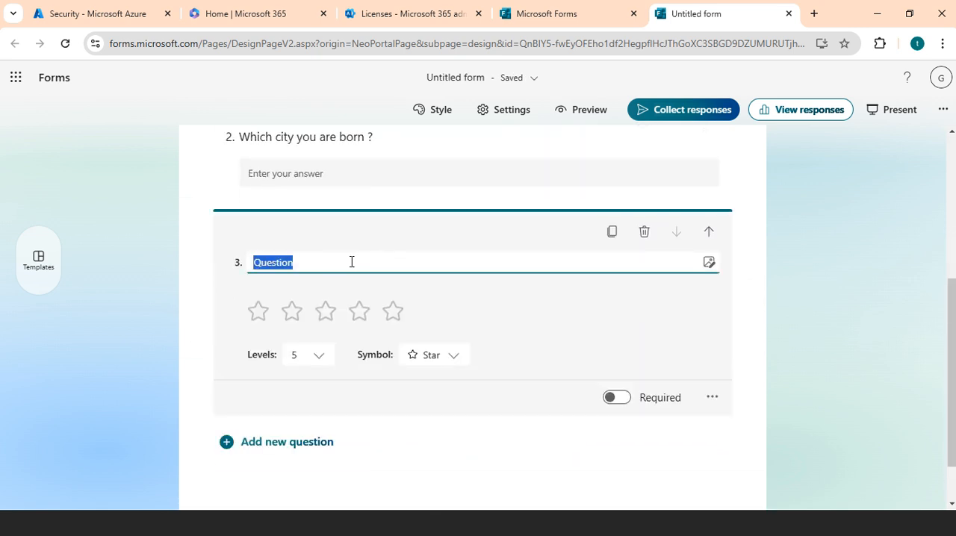
pyautogui.write('How ')
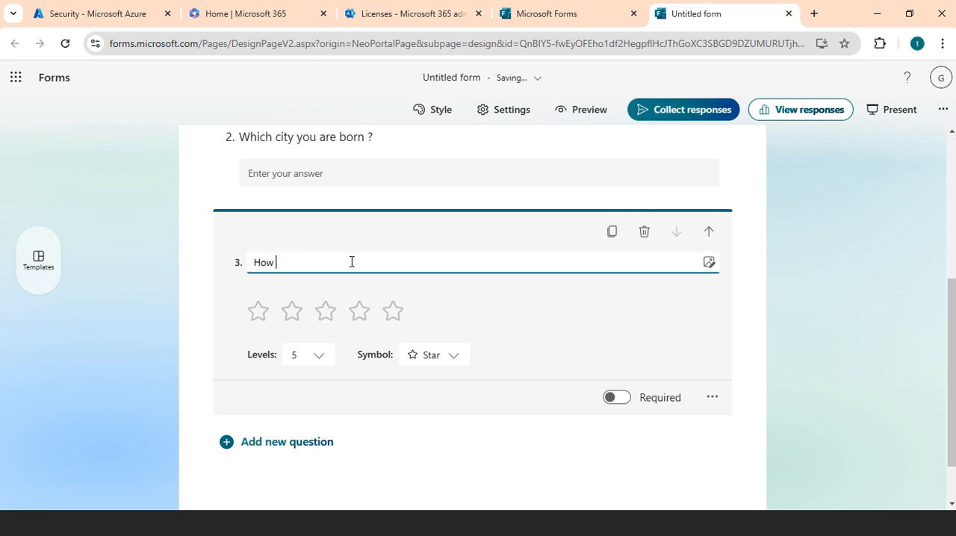
pyautogui.write('was pu')
pyautogui.press('BackSpace')
pyautogui.press('BackSpace')
pyautogui.write('pu')
pyautogui.write('r program,')
pyautogui.write(' kindly')
pyautogui.write(' rate ')
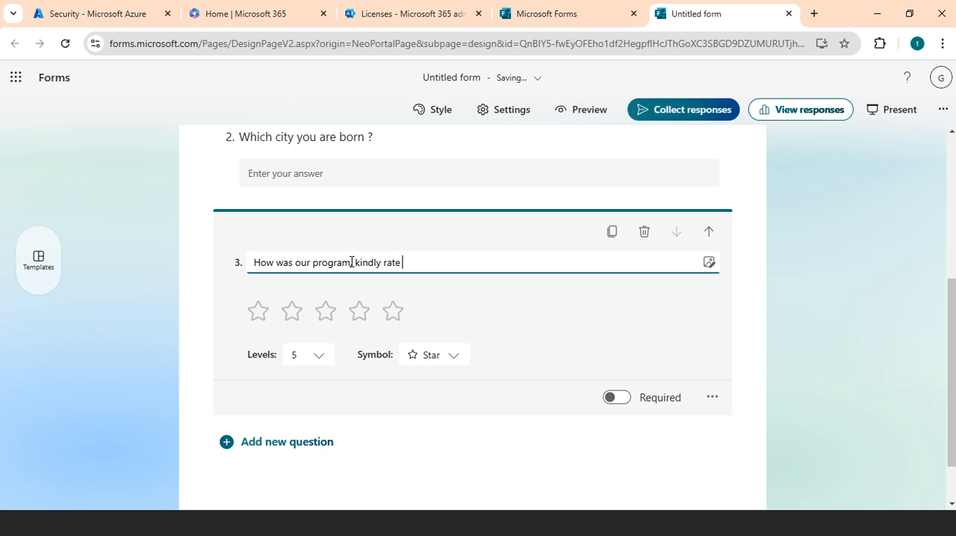
pyautogui.write('us')
# Try 10 levels for the Rating question and set it back to 5 levels.
pyautogui.click(318, 358)
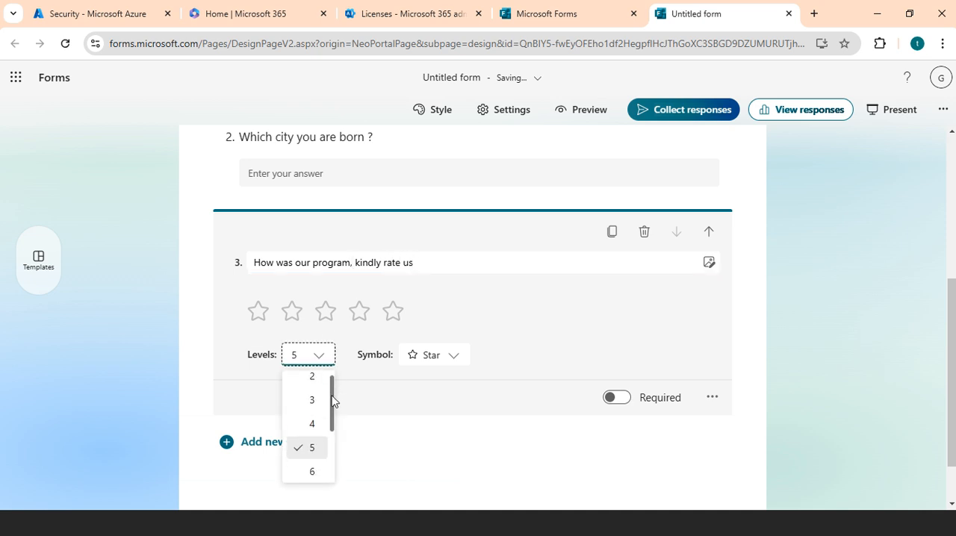
pyautogui.moveTo(332, 402); pyautogui.dragTo(328, 459)
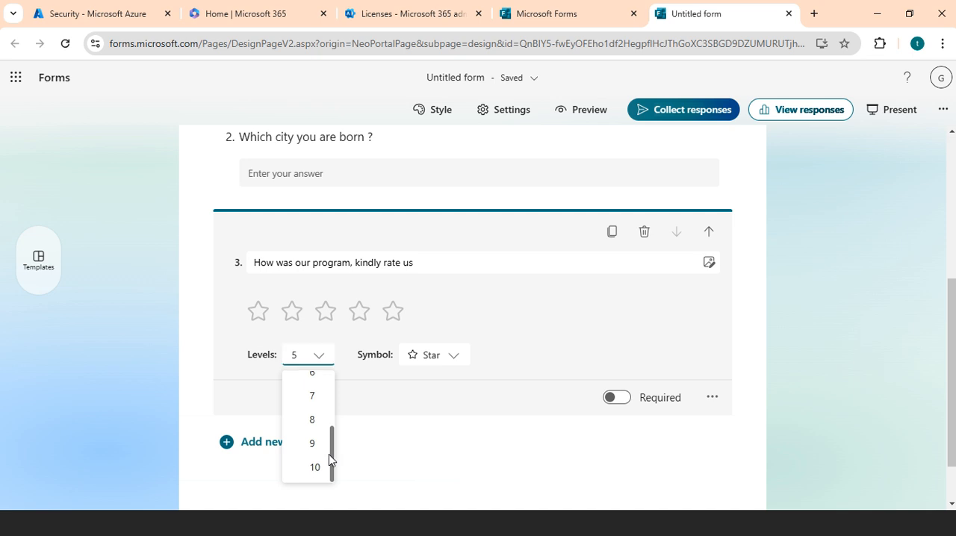
pyautogui.click(311, 468)
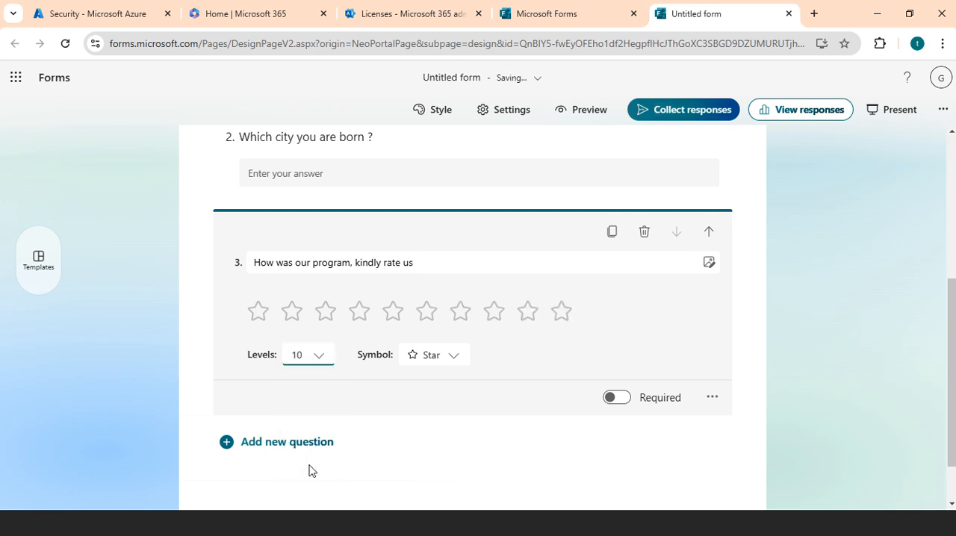
pyautogui.click(322, 357)
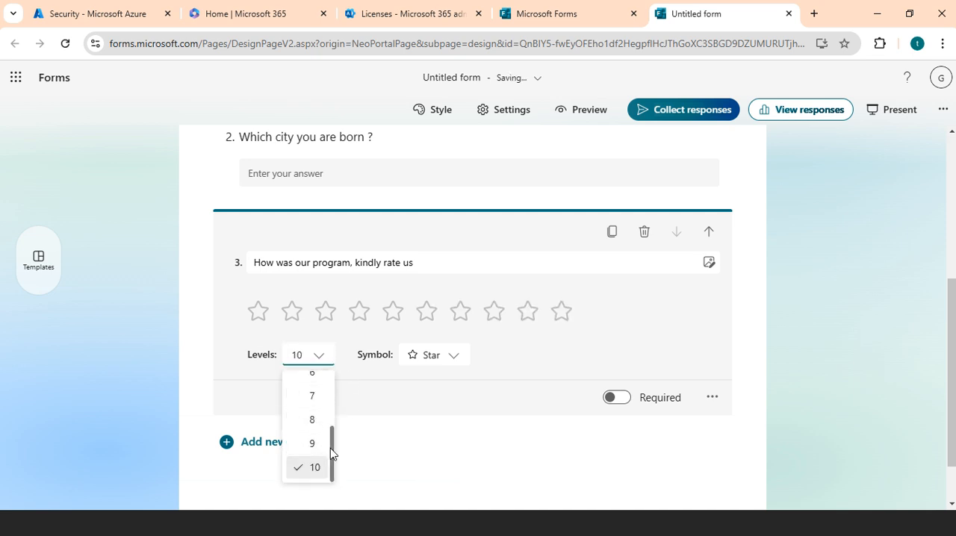
pyautogui.moveTo(330, 449); pyautogui.dragTo(329, 418)
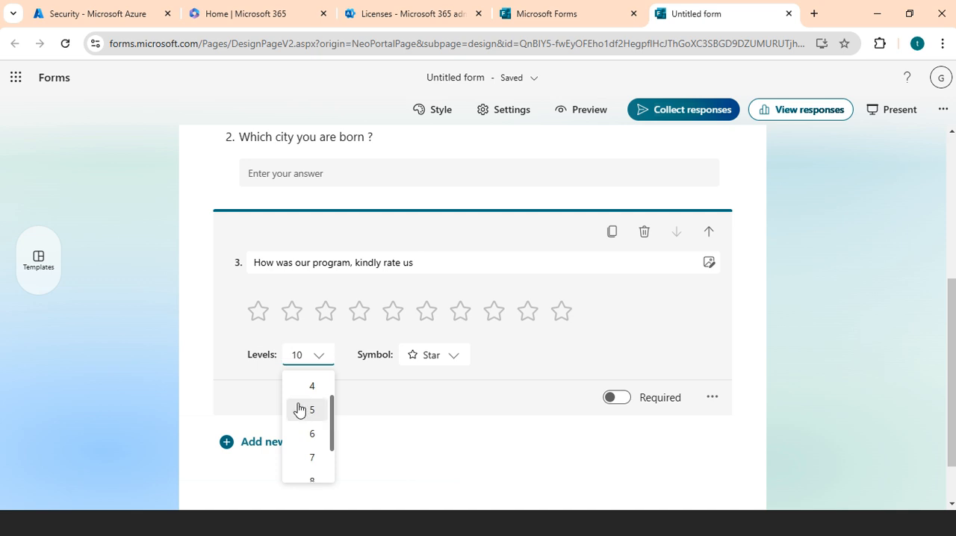
pyautogui.click(299, 410)
# Look through the symbols available for the Rating question and keep Star.
pyautogui.click(452, 364)
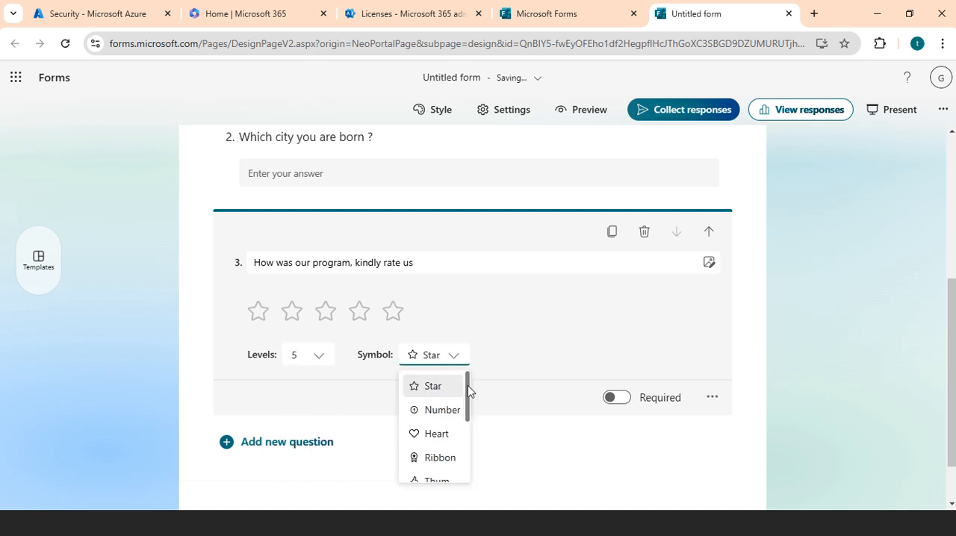
pyautogui.moveTo(465, 390); pyautogui.dragTo(465, 367)
pyautogui.click(500, 351)
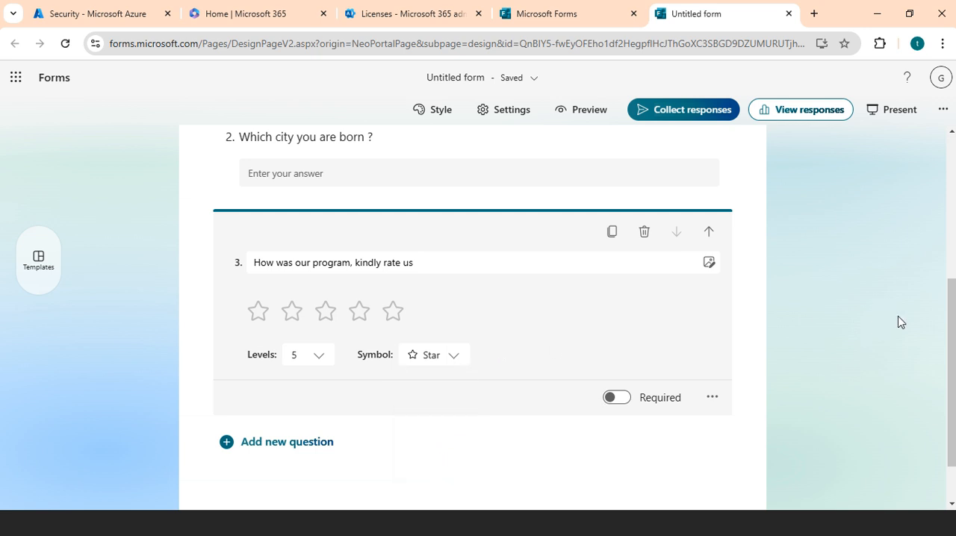
# Finish editing the Rating question and add a Ranking question below it.
pyautogui.scroll(-2, 900, 322)
pyautogui.click(395, 371)
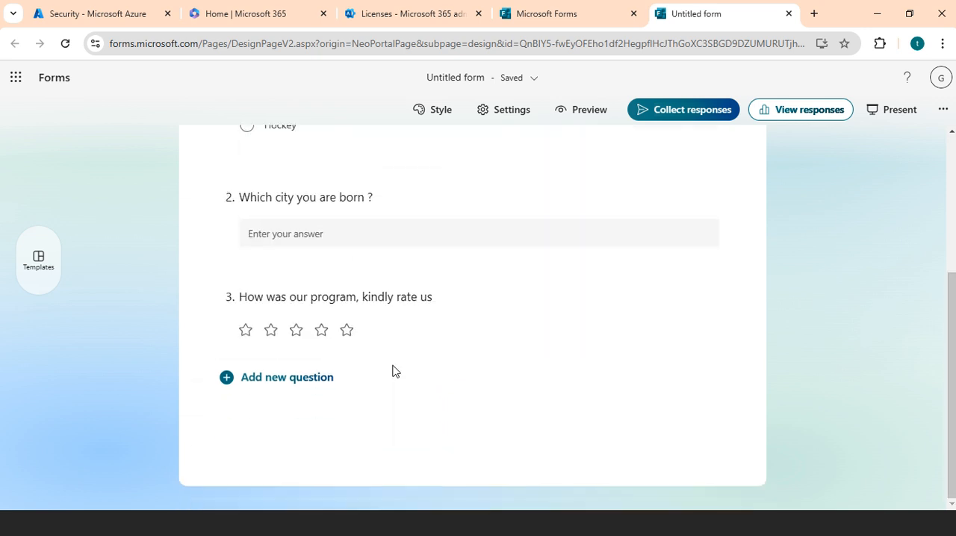
pyautogui.click(286, 379)
pyautogui.click(467, 474)
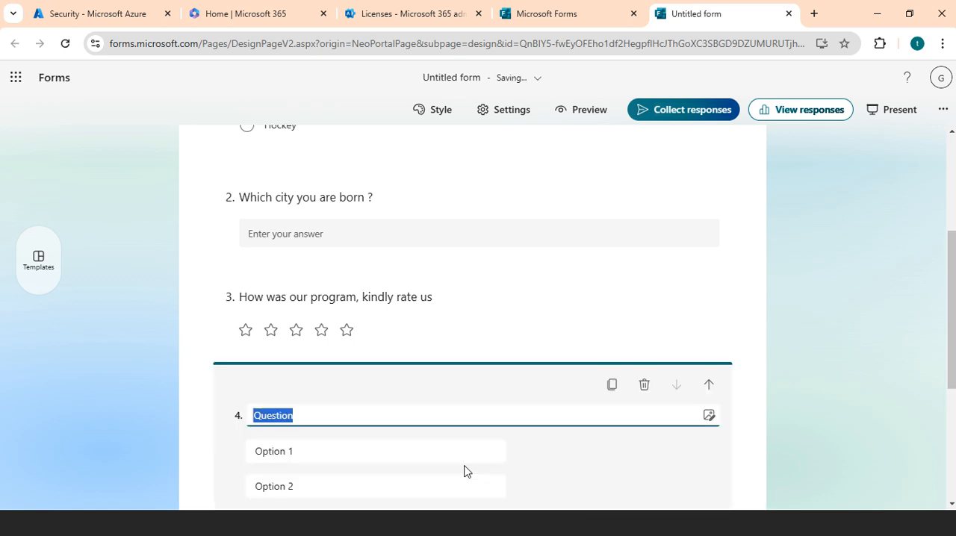
# Title the Ranking question "Out of 5, what will be your rating".
pyautogui.moveTo(949, 364); pyautogui.dragTo(952, 393)
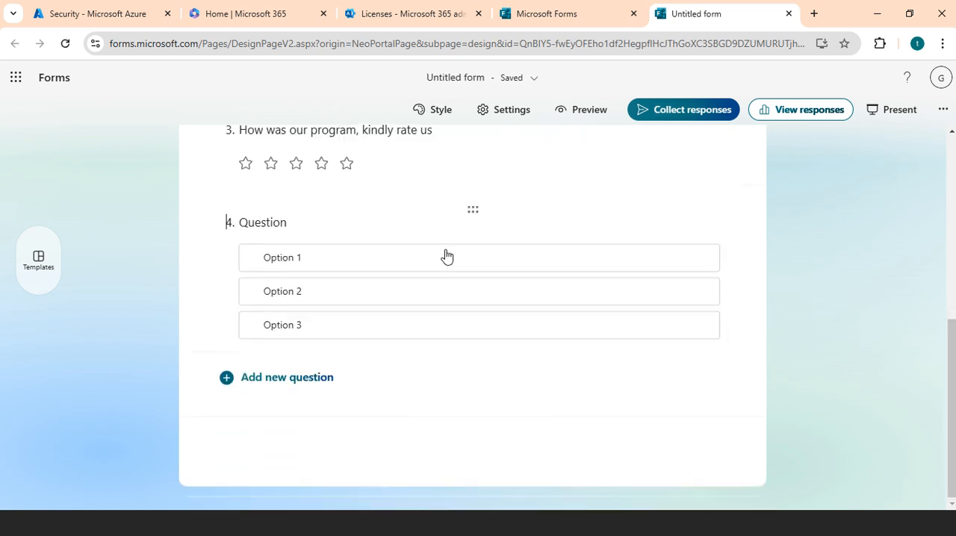
pyautogui.click(310, 233)
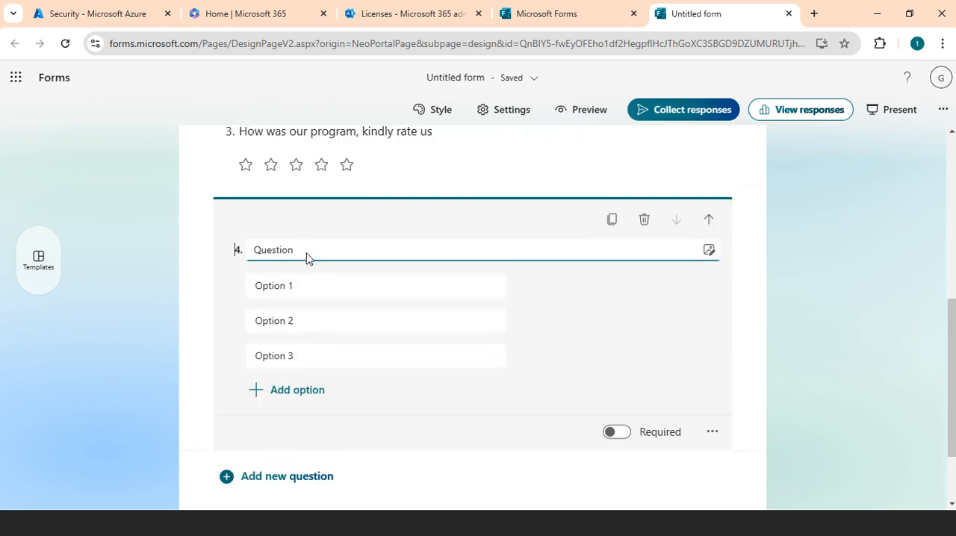
pyautogui.doubleClick(306, 250)
pyautogui.write('How')
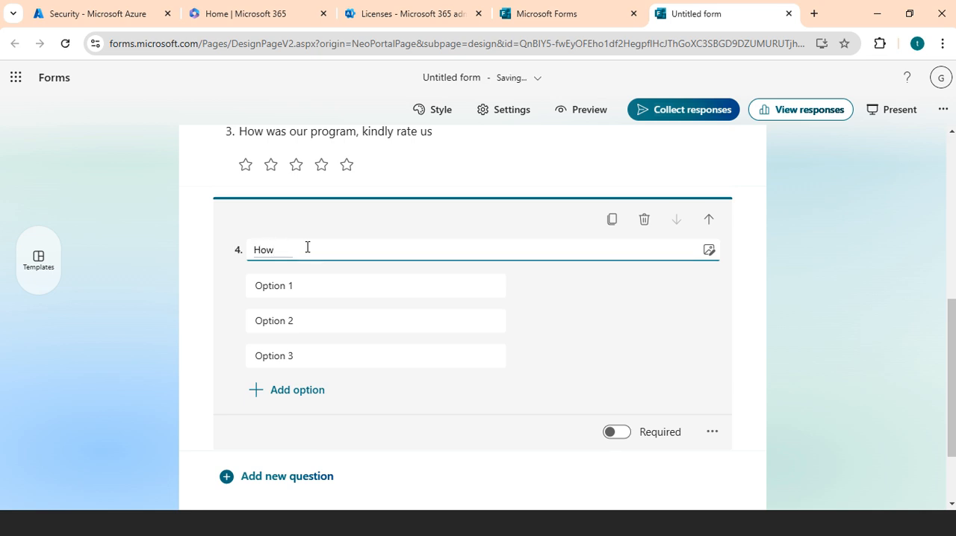
pyautogui.press('BackSpace')
pyautogui.press('BackSpace')
pyautogui.press('BackSpace')
pyautogui.press('BackSpace')
pyautogui.write('Outof  5, what ewo')
pyautogui.press('BackSpace')
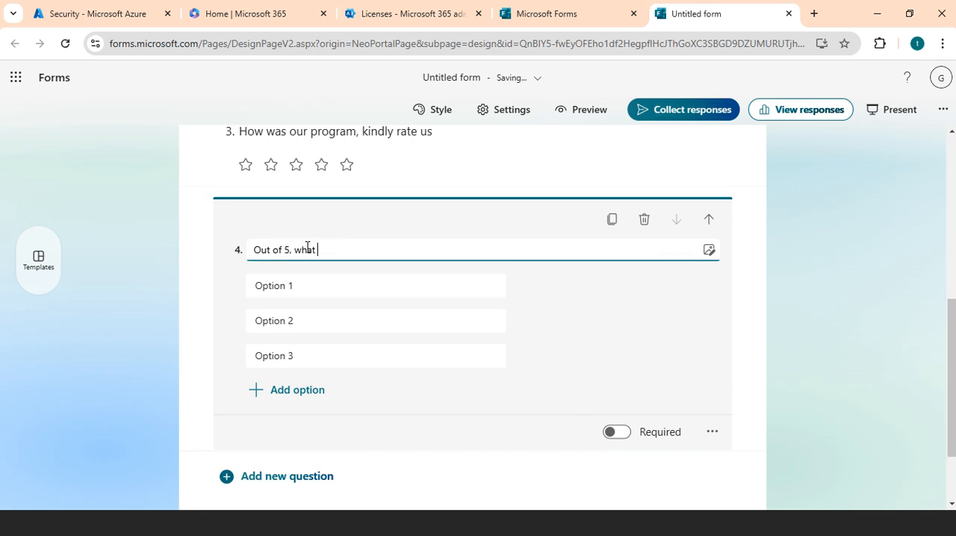
pyautogui.write('will be your rating')
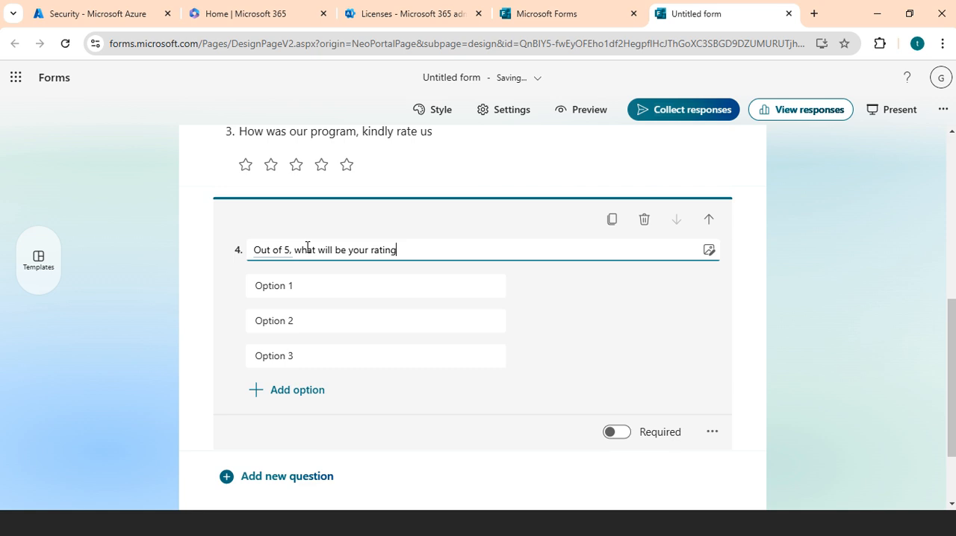
# Set the Ranking question's three options to 1, 2 and 3 and finish editing it.
pyautogui.click(304, 291)
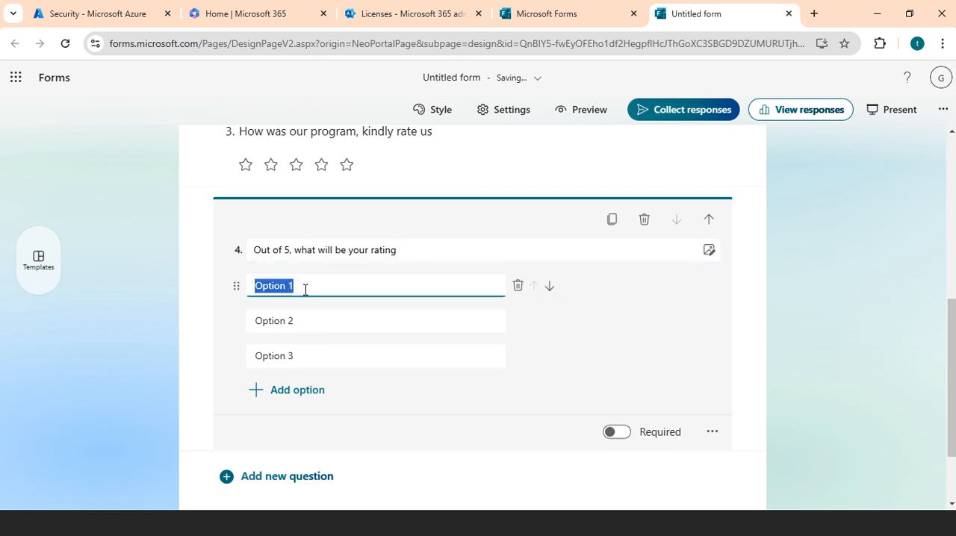
pyautogui.write('1')
pyautogui.click(305, 322)
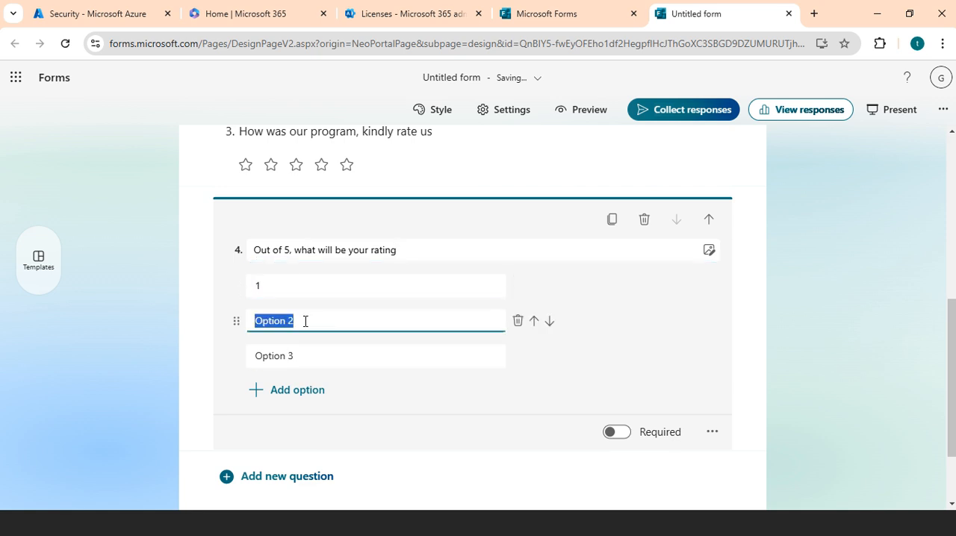
pyautogui.write('2')
pyautogui.click(310, 357)
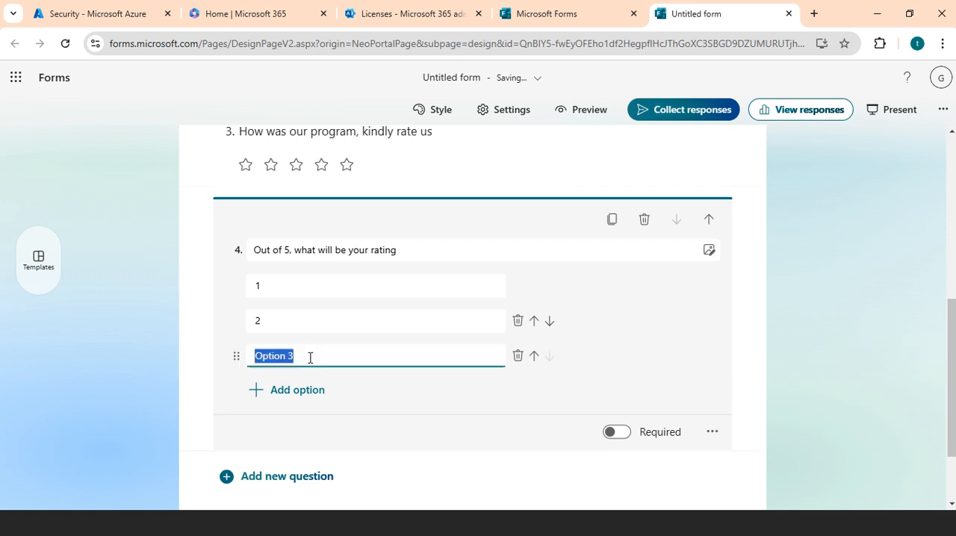
pyautogui.write('3')
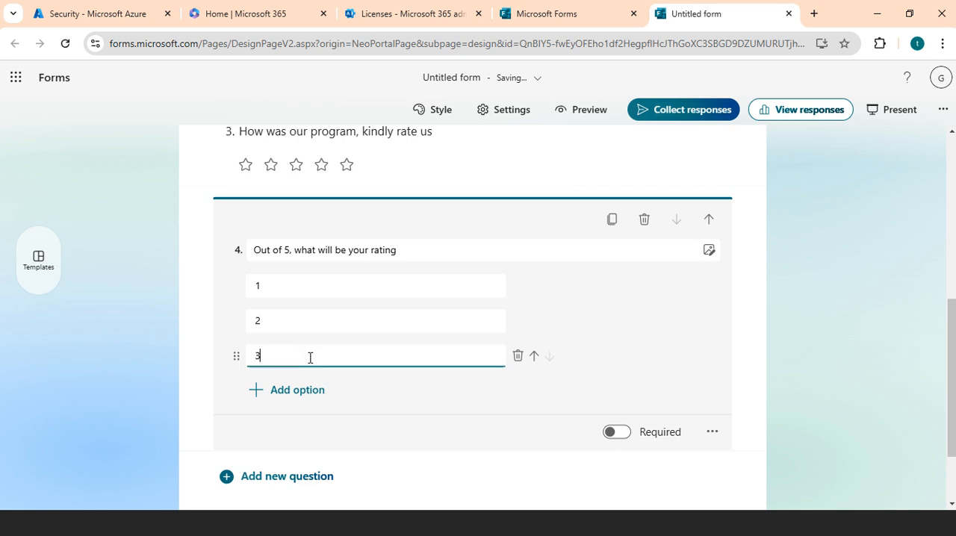
pyautogui.click(747, 371)
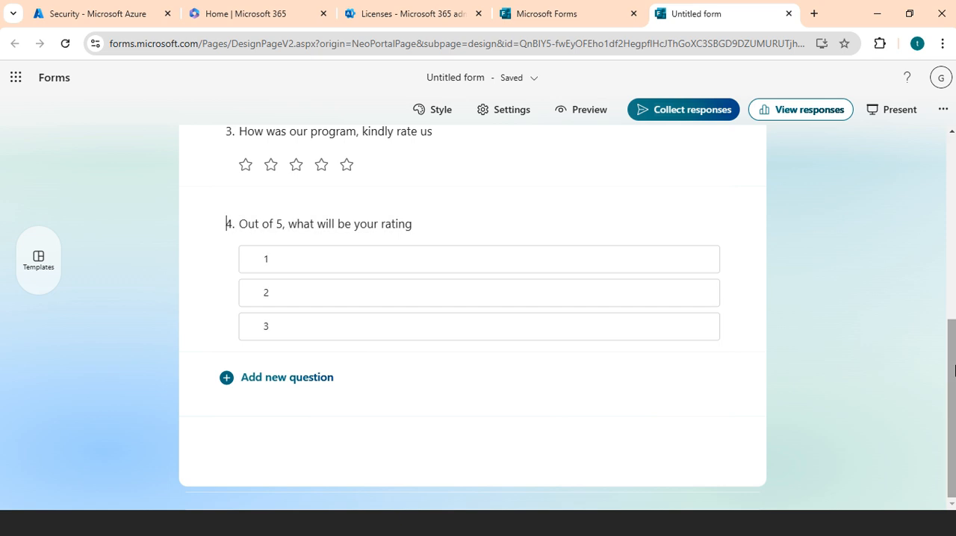
# Rename the untitled form "General Surveys", leaving its description empty.
pyautogui.moveTo(954, 371); pyautogui.dragTo(952, 153)
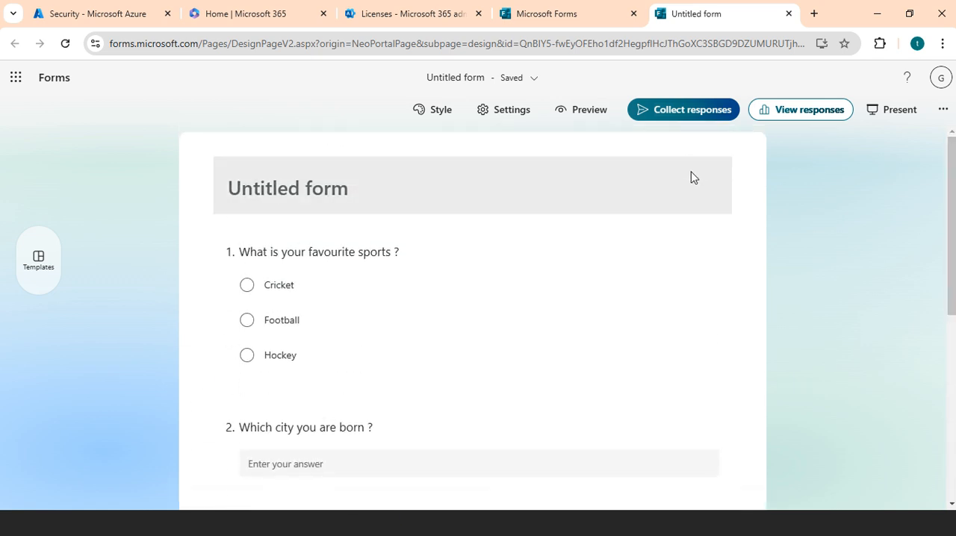
pyautogui.click(410, 192)
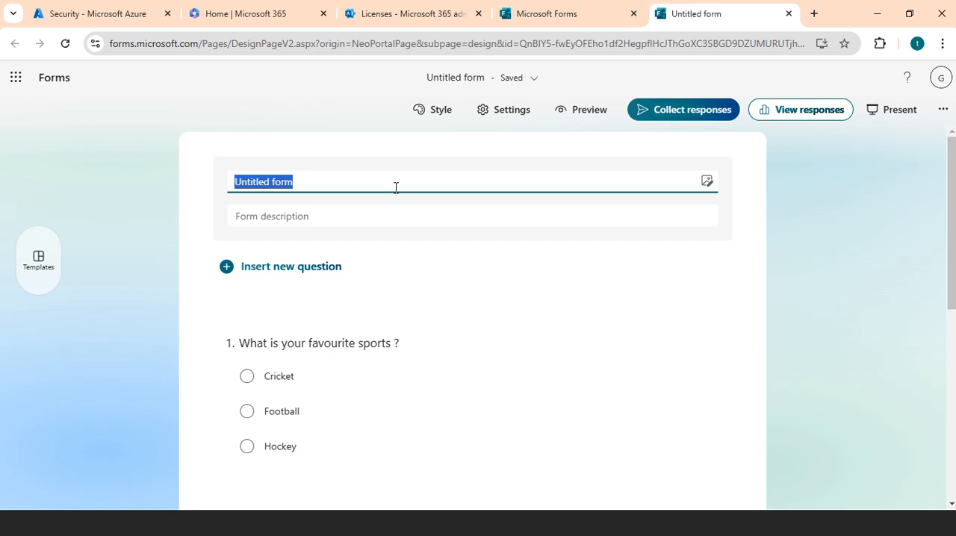
pyautogui.write('Genera')
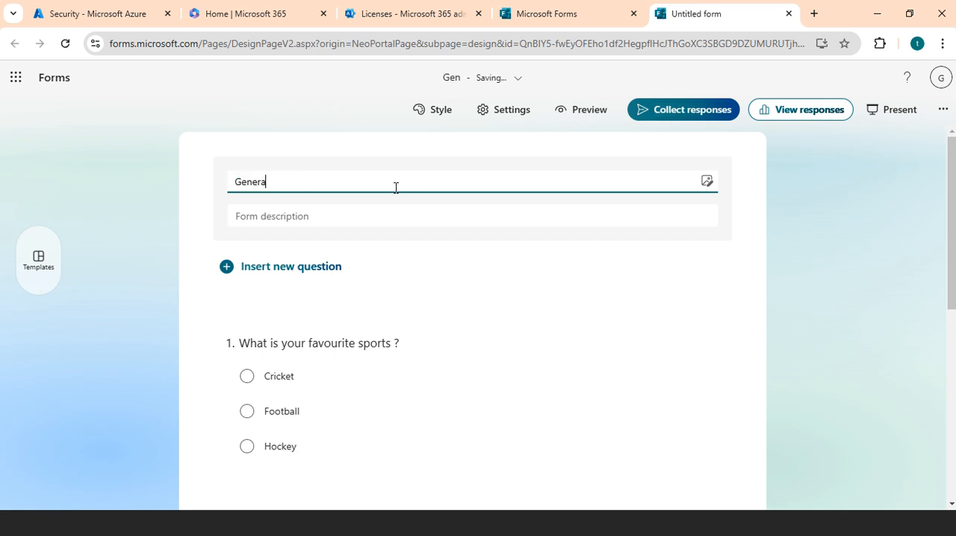
pyautogui.write('l Surveya')
pyautogui.press('BackSpace')
pyautogui.write('s')
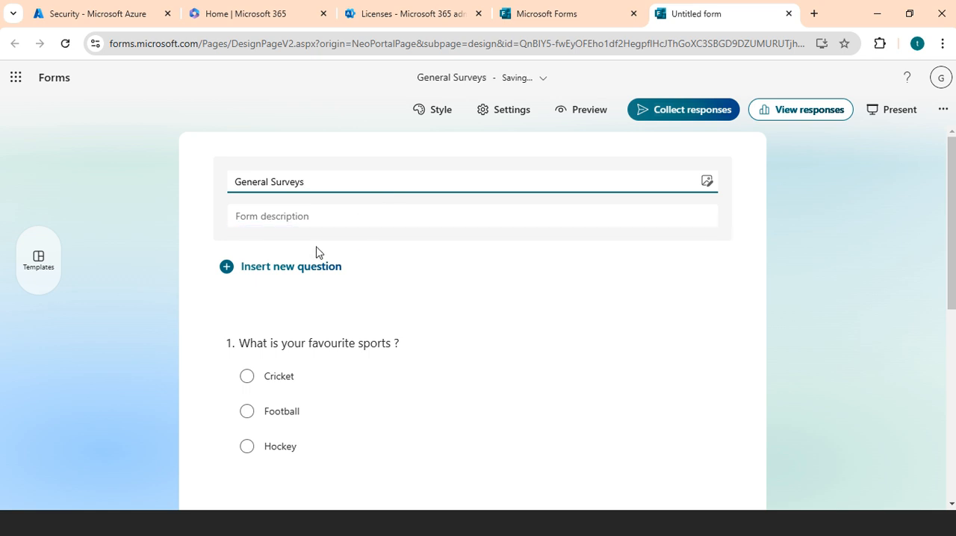
pyautogui.click(339, 221)
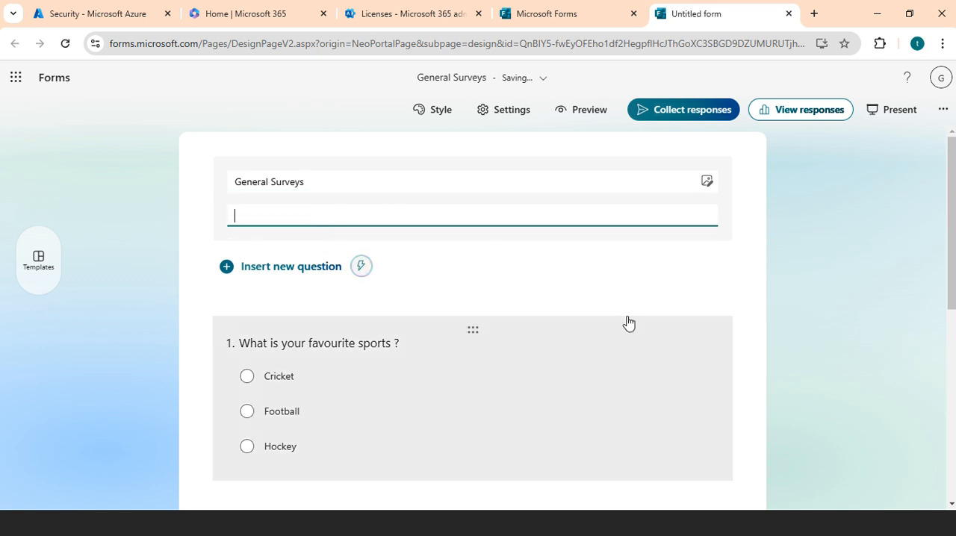
pyautogui.click(629, 323)
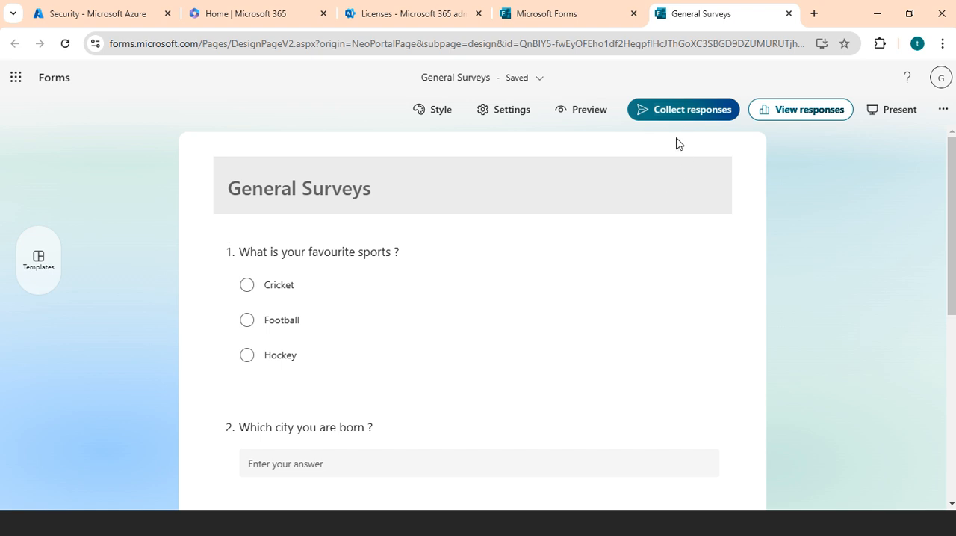
# Open the response collection settings, turn off name recording and allow anyone to respond to the form.
pyautogui.click(683, 118)
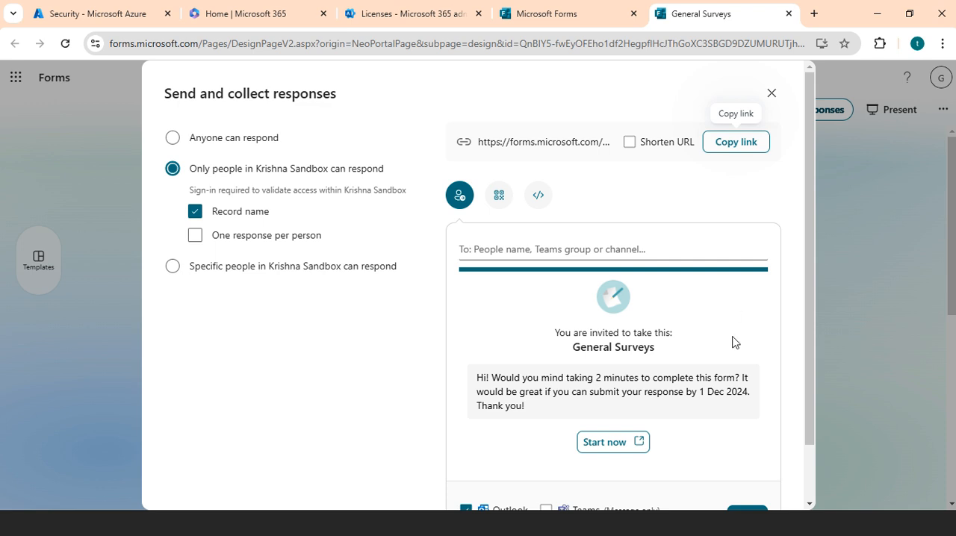
pyautogui.moveTo(808, 339); pyautogui.dragTo(808, 303)
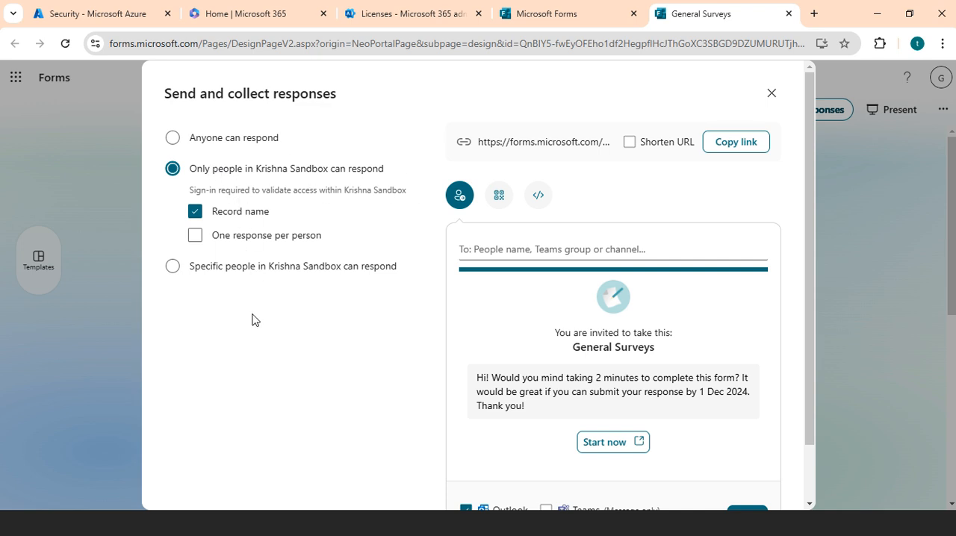
pyautogui.click(195, 238)
pyautogui.click(196, 237)
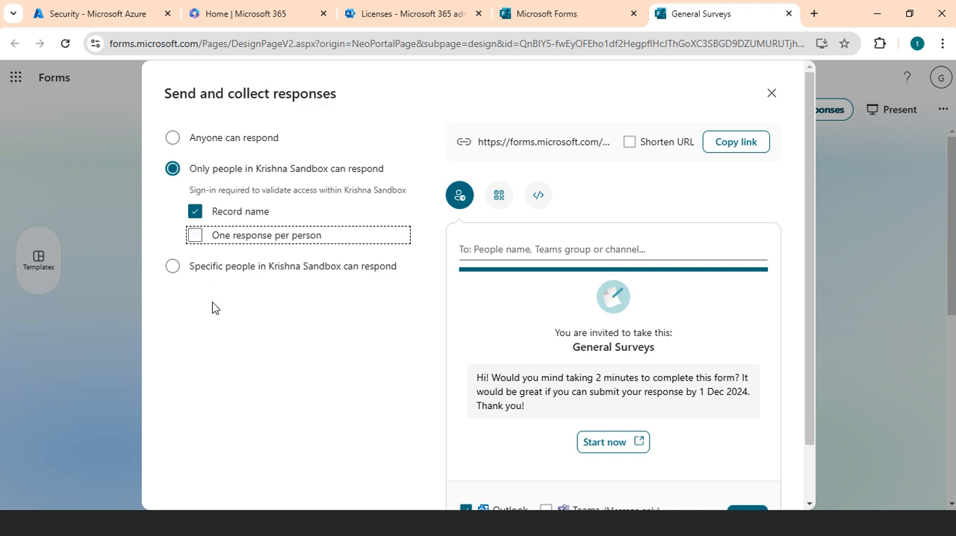
pyautogui.click(196, 214)
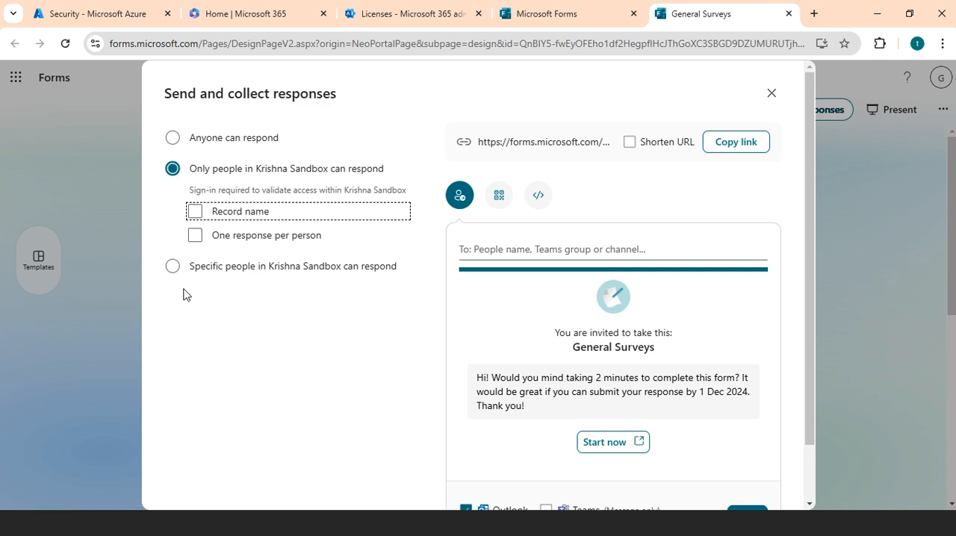
pyautogui.click(174, 268)
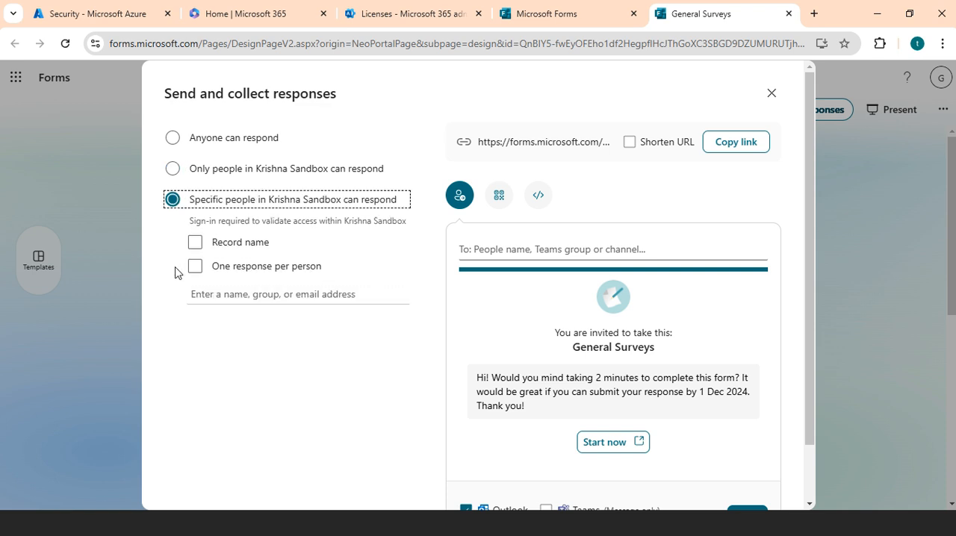
pyautogui.click(176, 139)
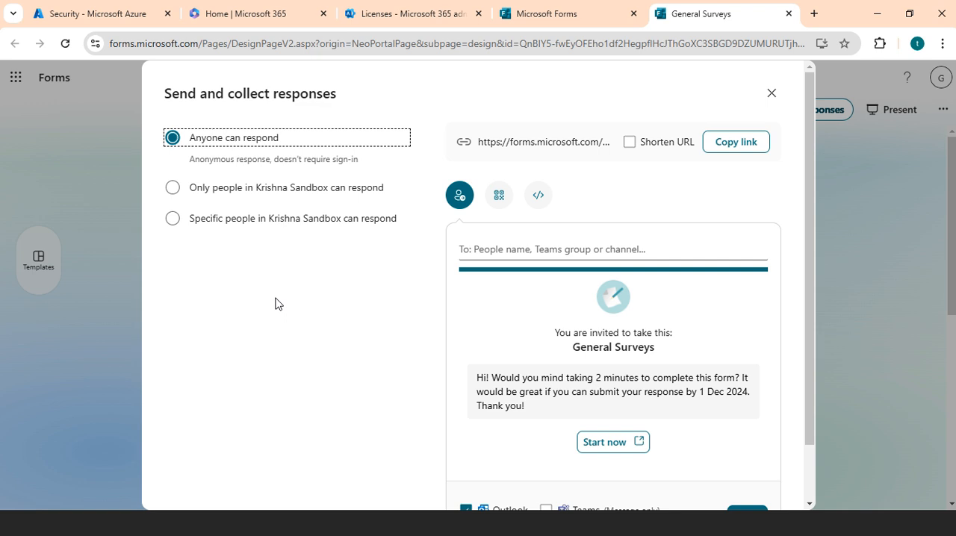
# Shorten the form's sharing URL and copy the link.
pyautogui.click(590, 250)
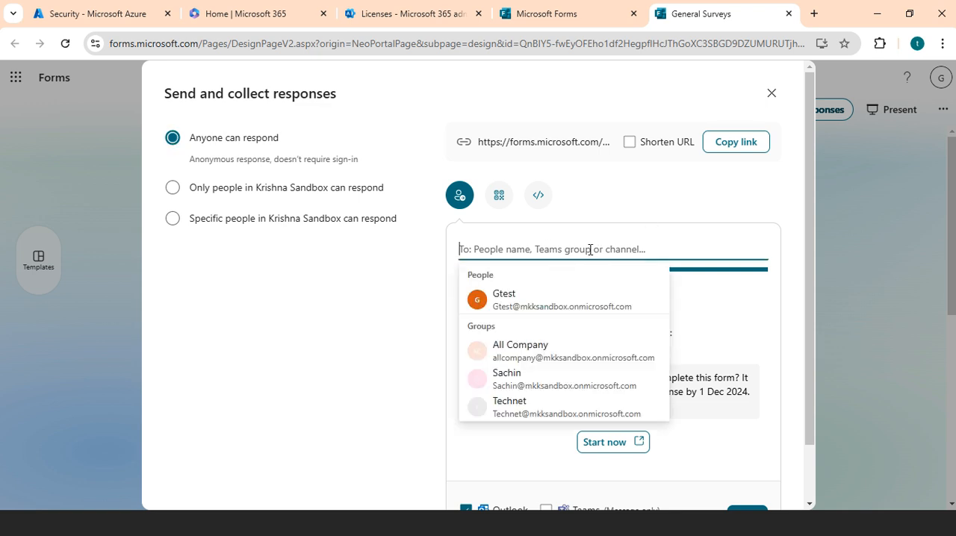
pyautogui.click(268, 370)
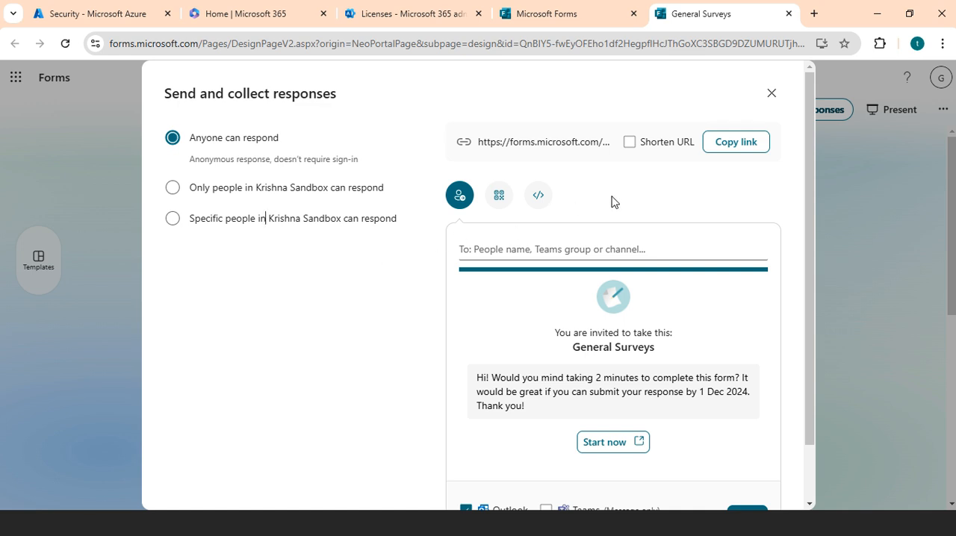
pyautogui.click(630, 142)
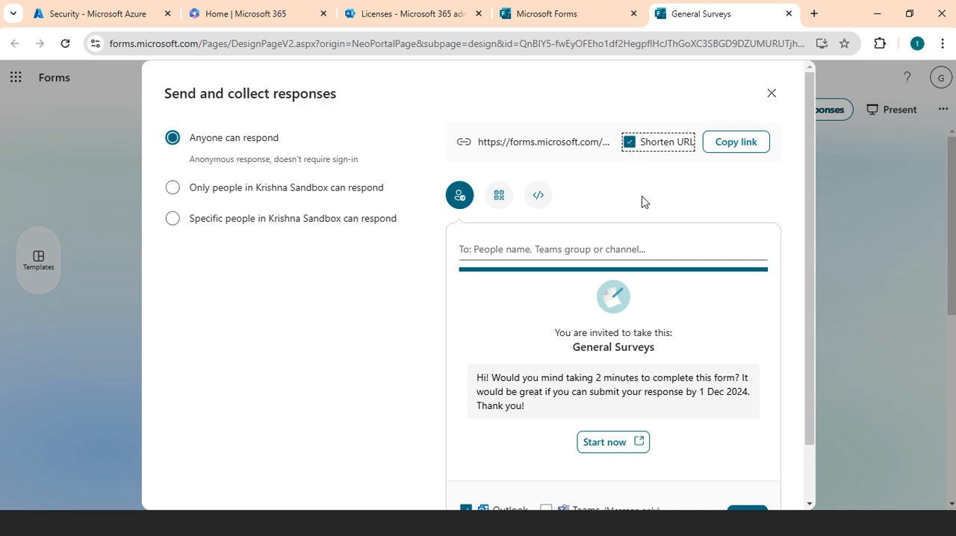
pyautogui.click(735, 143)
# Open the copied survey link in a new incognito window.
pyautogui.click(943, 44)
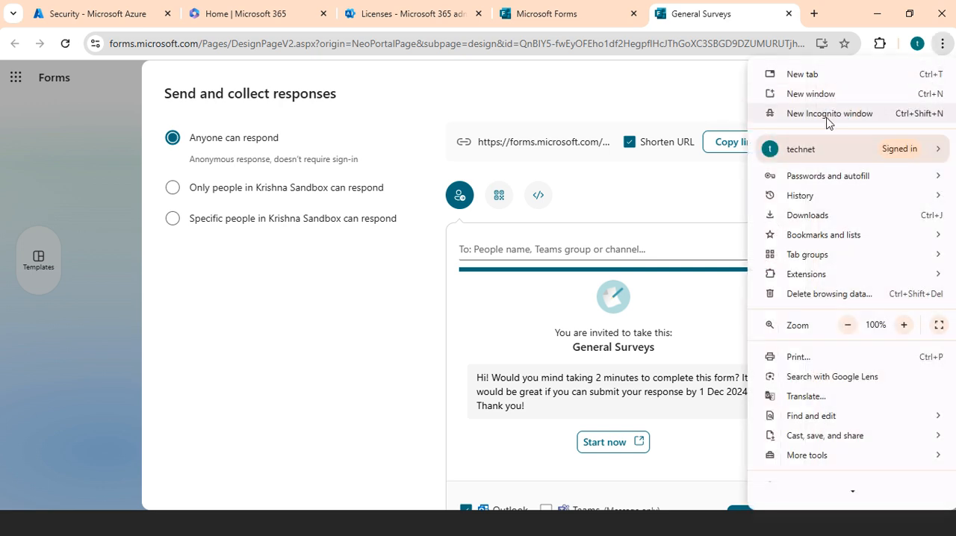
pyautogui.click(854, 113)
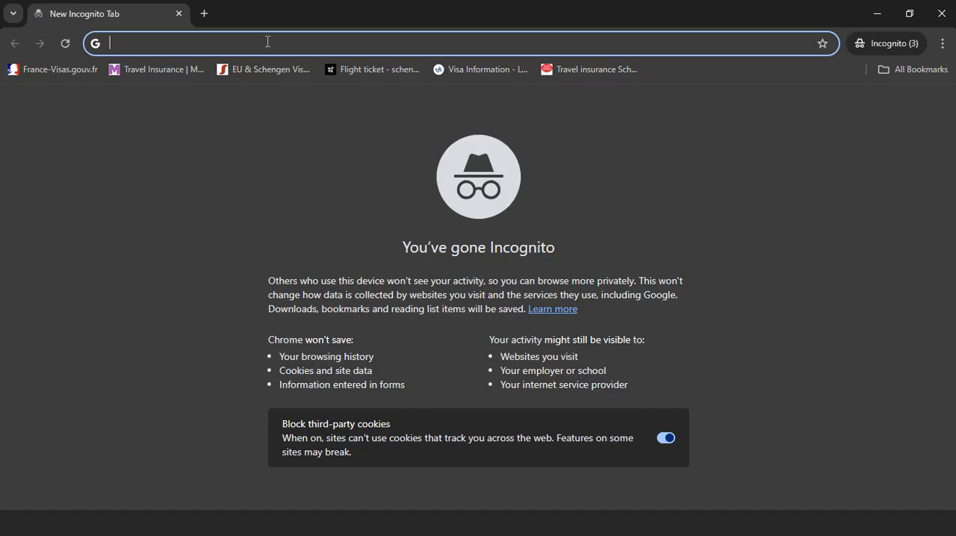
pyautogui.hotkey('ctrl', 'v')
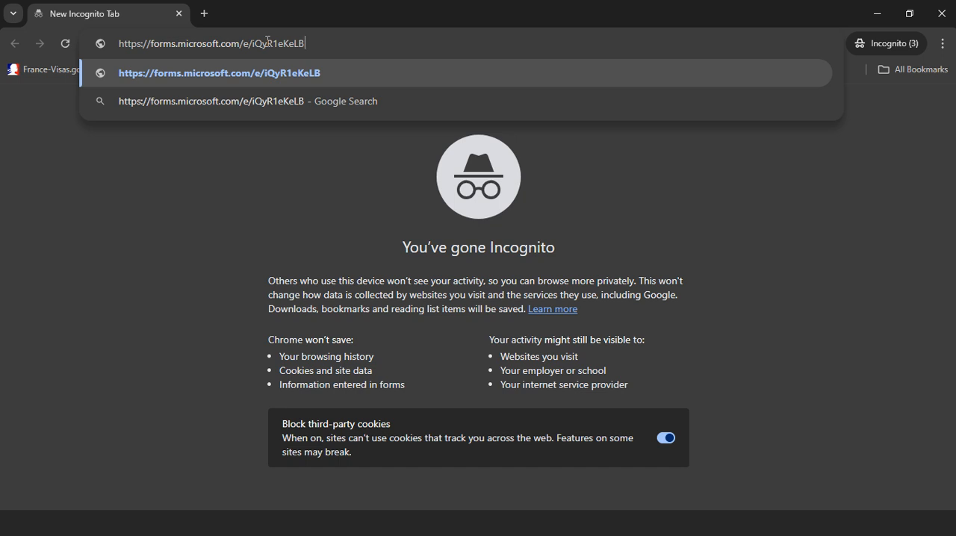
pyautogui.press('Return')
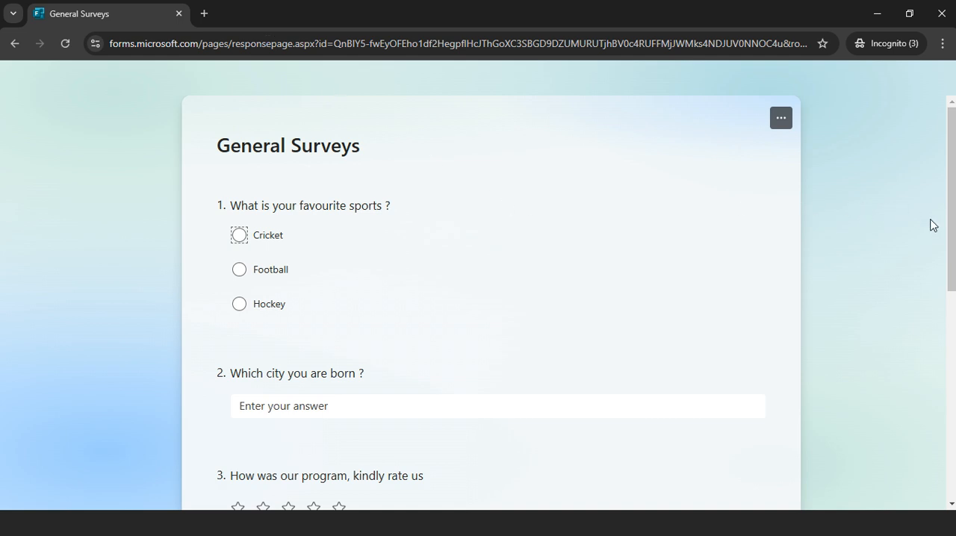
# Answer the favourite sports question with Football and the birth city question with "CHN".
pyautogui.moveTo(947, 232); pyautogui.dragTo(948, 210)
pyautogui.click(239, 272)
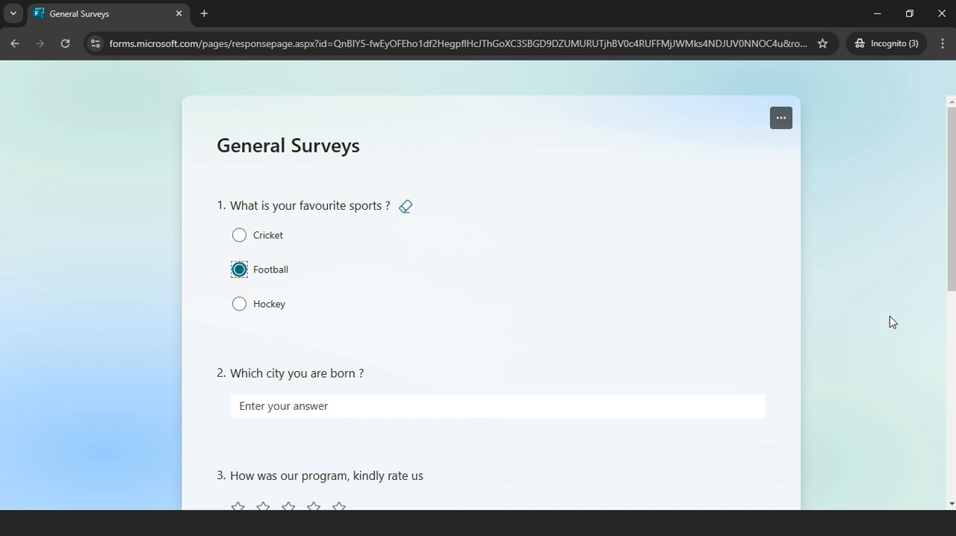
pyautogui.scroll(-2, 478, 299)
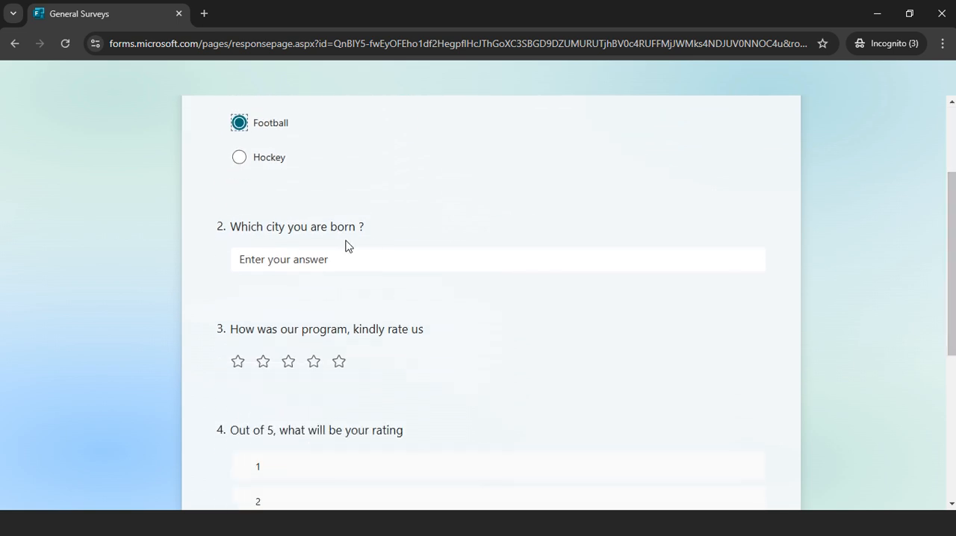
pyautogui.click(340, 261)
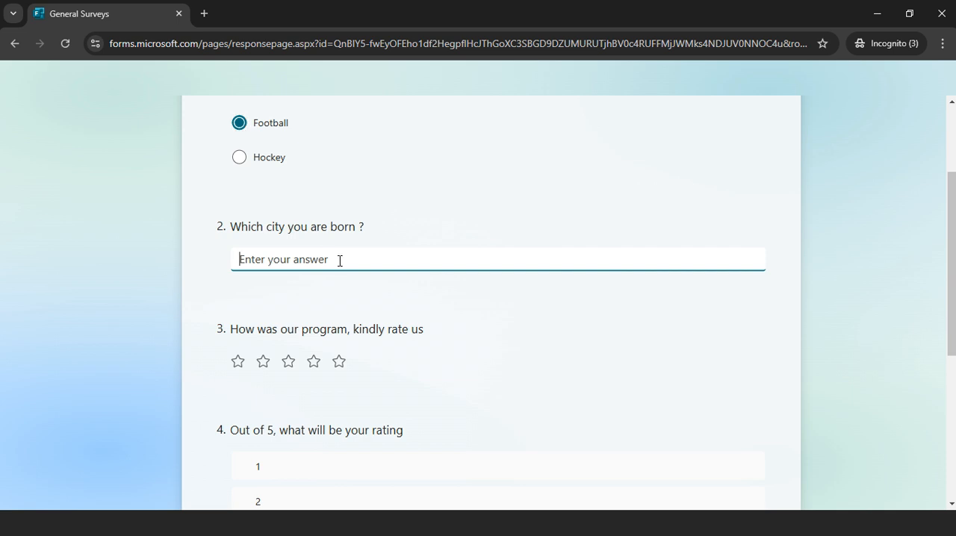
pyautogui.write('CHN')
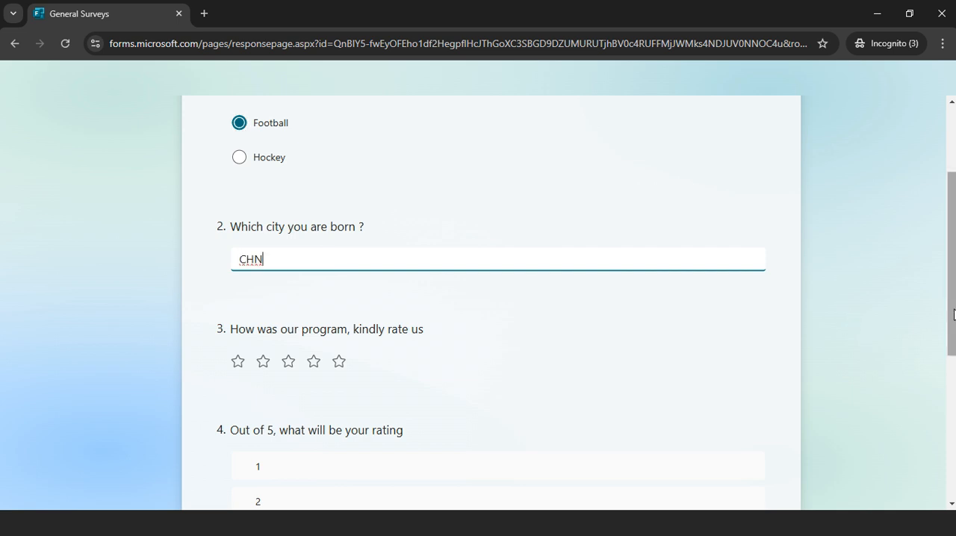
# Rate the program four stars, rank option 2 above option 1, and submit the response.
pyautogui.scroll(-2, 954, 314)
pyautogui.click(313, 217)
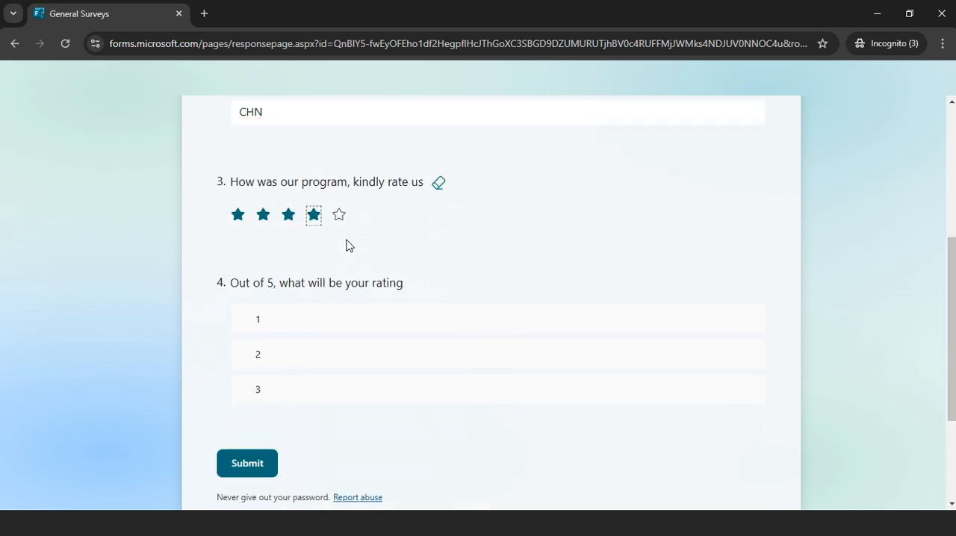
pyautogui.moveTo(348, 359)
pyautogui.click(724, 356)
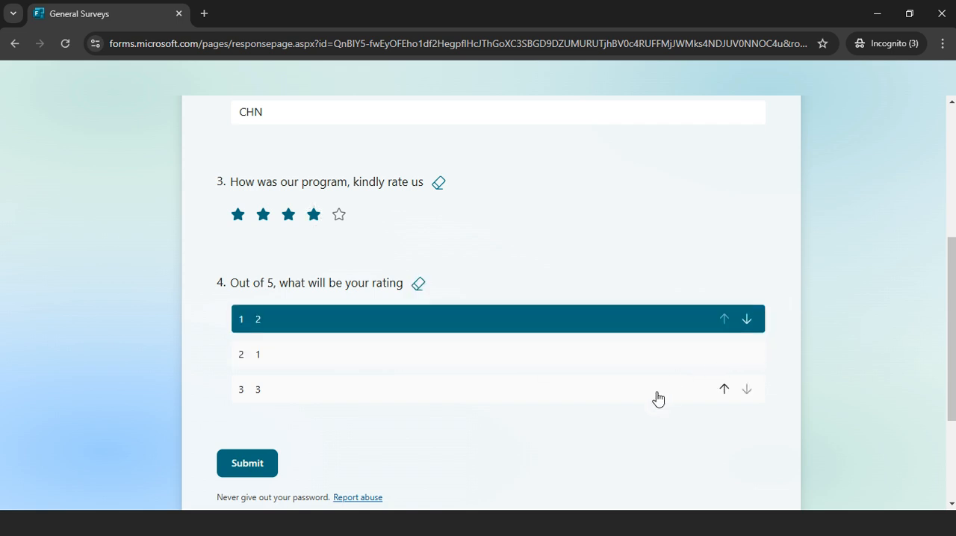
pyautogui.click(251, 464)
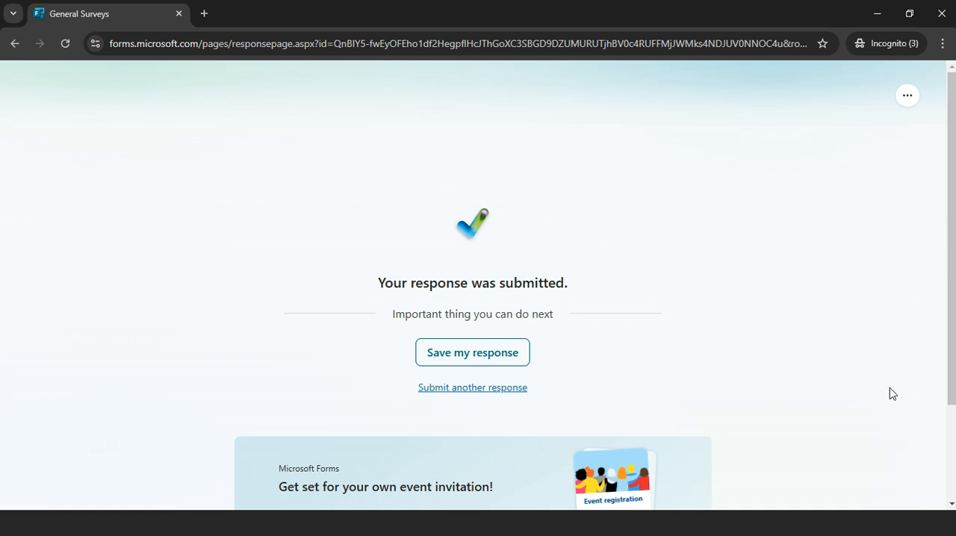
# Return from the incognito window to the form designer and close the response collection settings.
pyautogui.moveTo(952, 354); pyautogui.dragTo(952, 414)
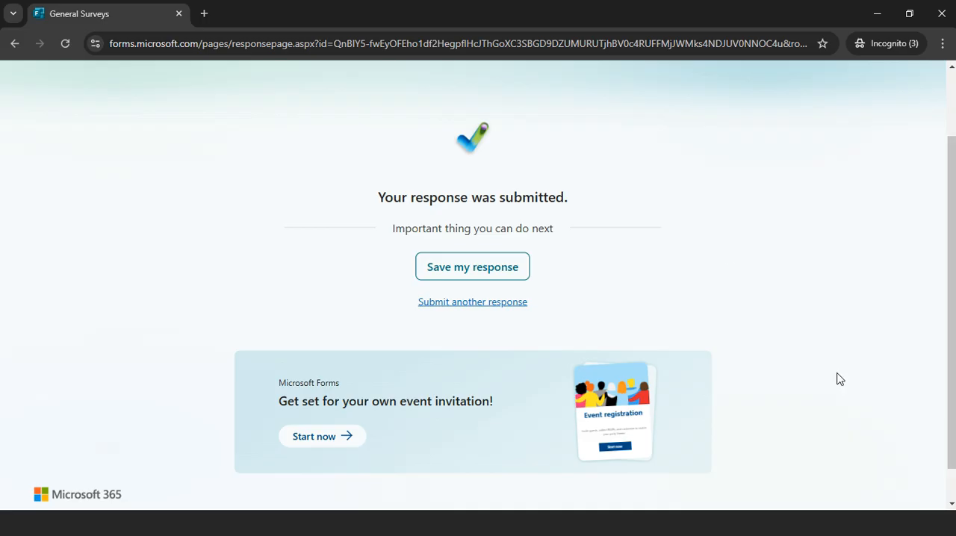
pyautogui.click(878, 15)
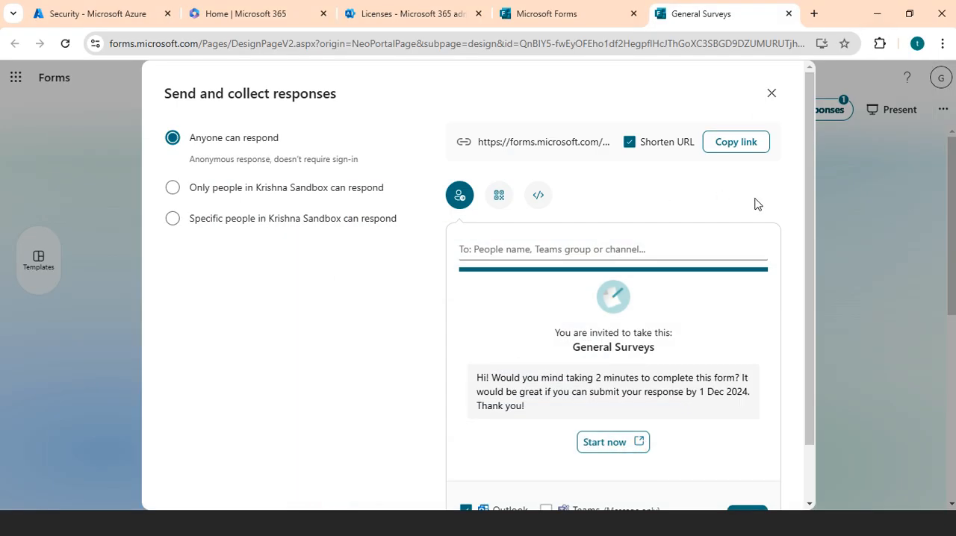
pyautogui.click(772, 92)
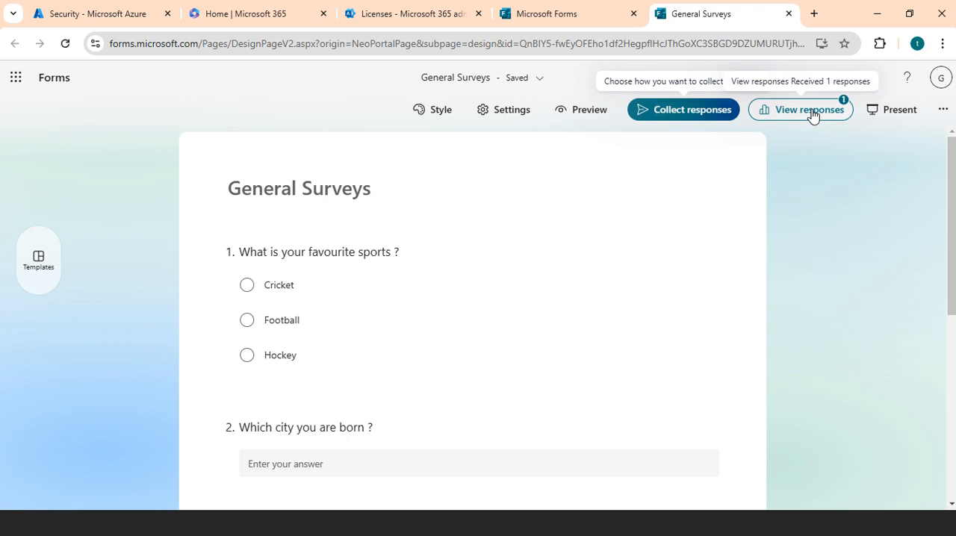
# Open the General Surveys responses overview and examine the per-question results and the Excel export options.
pyautogui.click(813, 118)
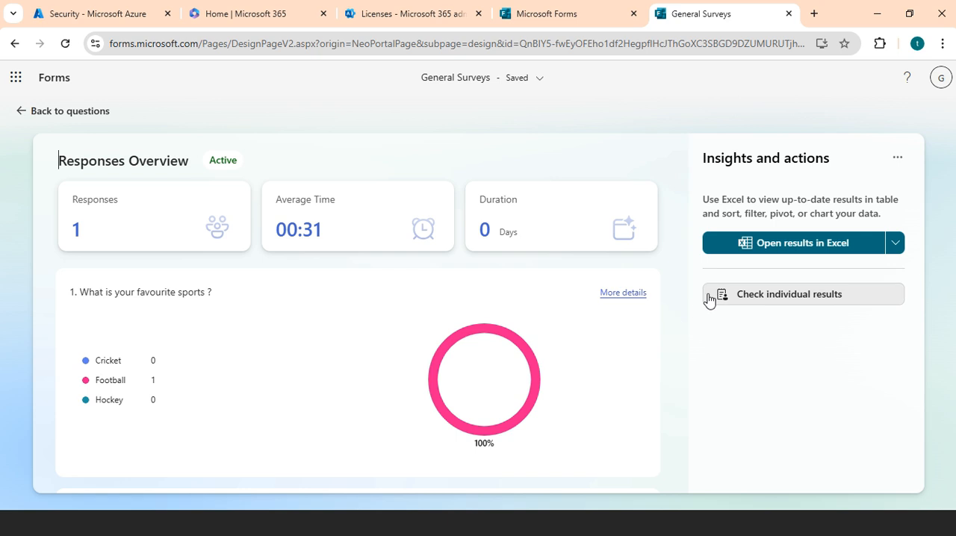
pyautogui.moveTo(688, 243); pyautogui.dragTo(696, 451)
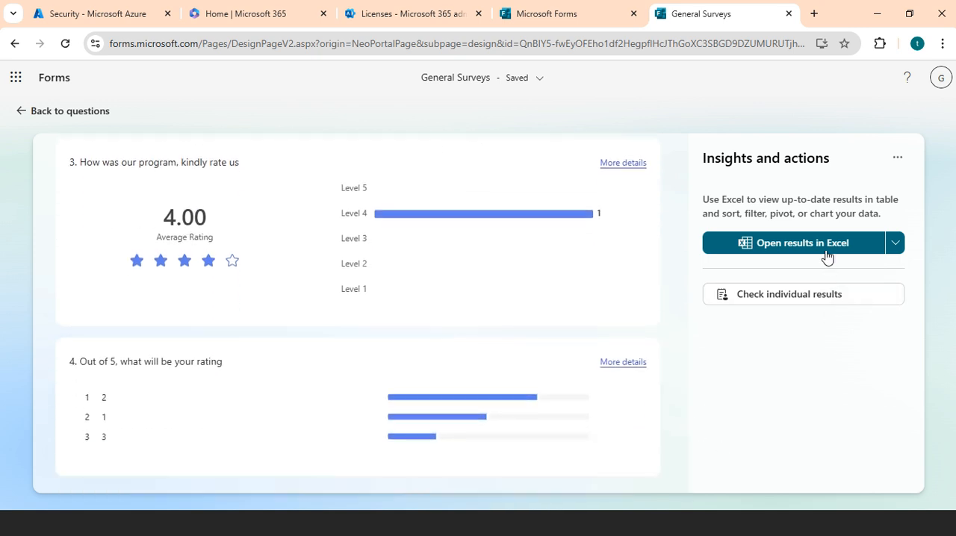
pyautogui.click(895, 247)
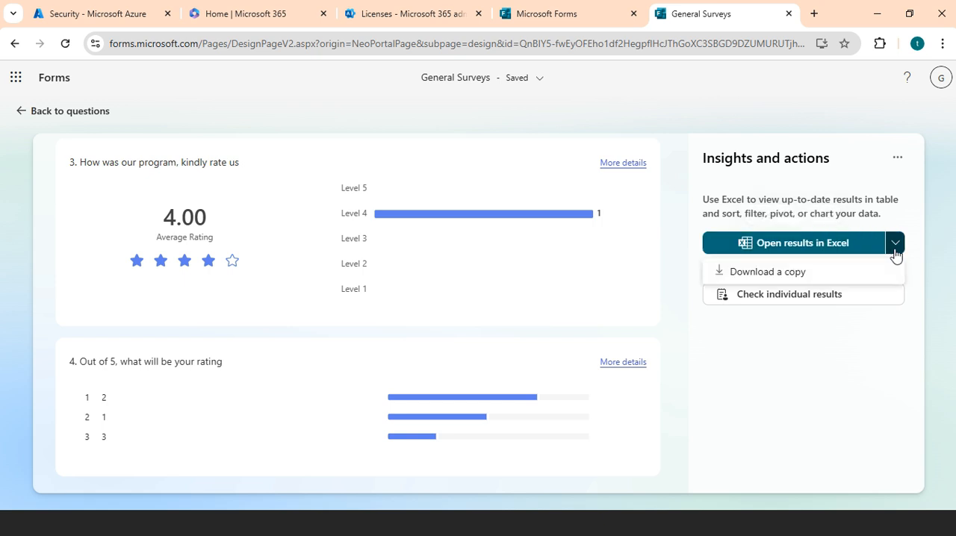
pyautogui.click(802, 382)
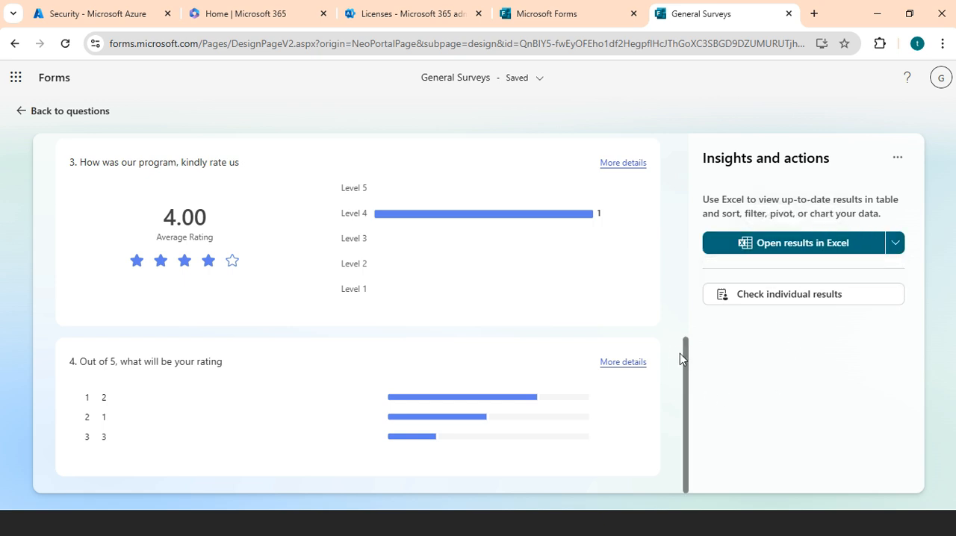
pyautogui.moveTo(688, 365); pyautogui.dragTo(667, 153)
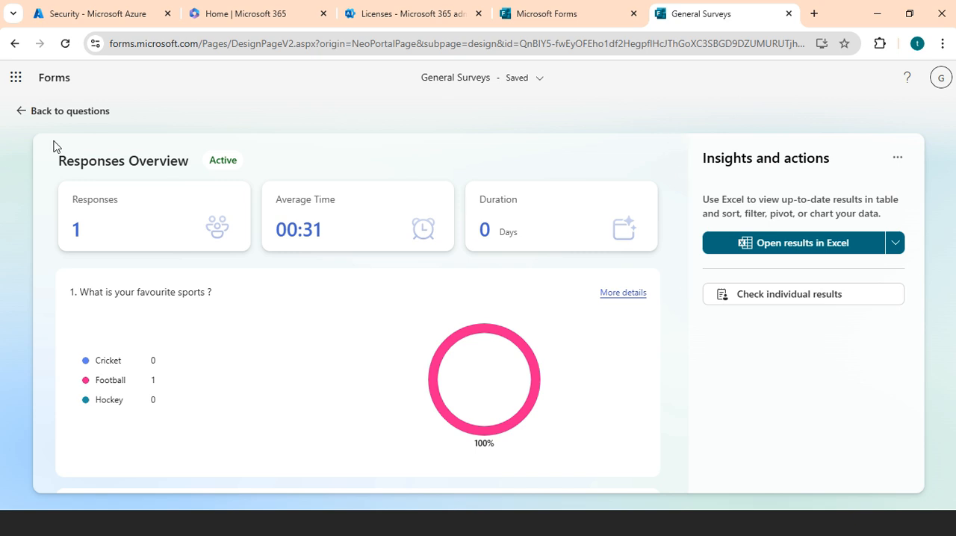